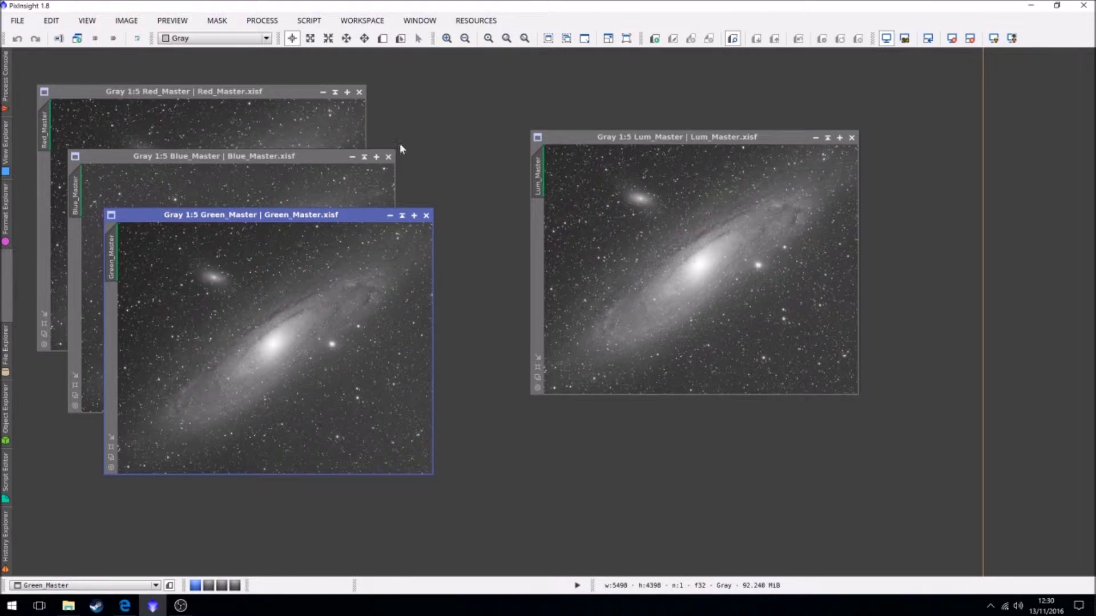
# Bring the Red, Blue and Green masters forward, then move Lum_Master up and left.
pyautogui.click(258, 111)
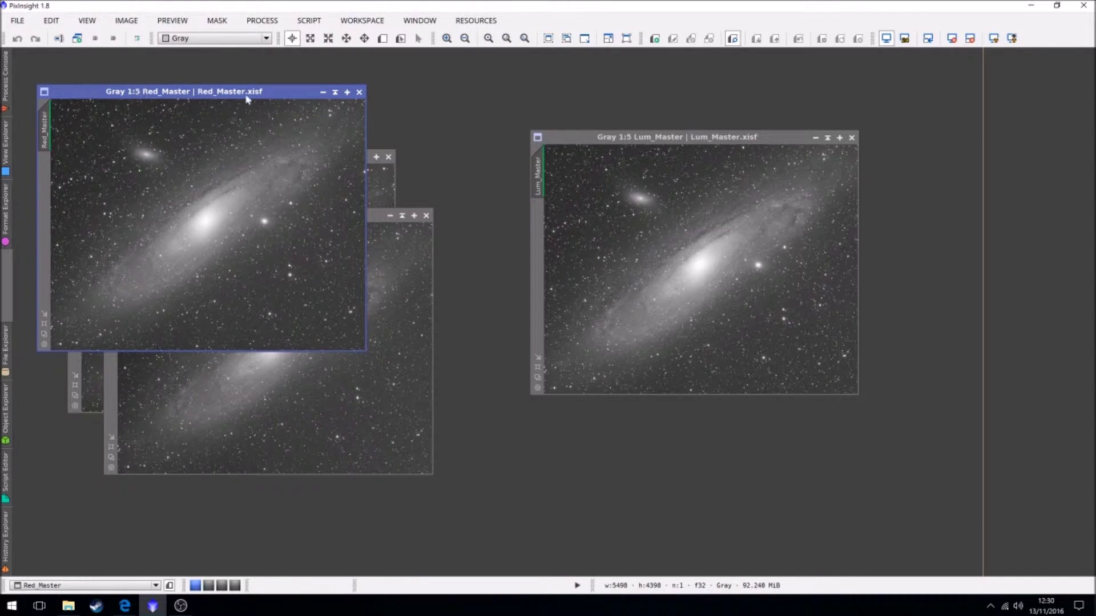
pyautogui.click(380, 184)
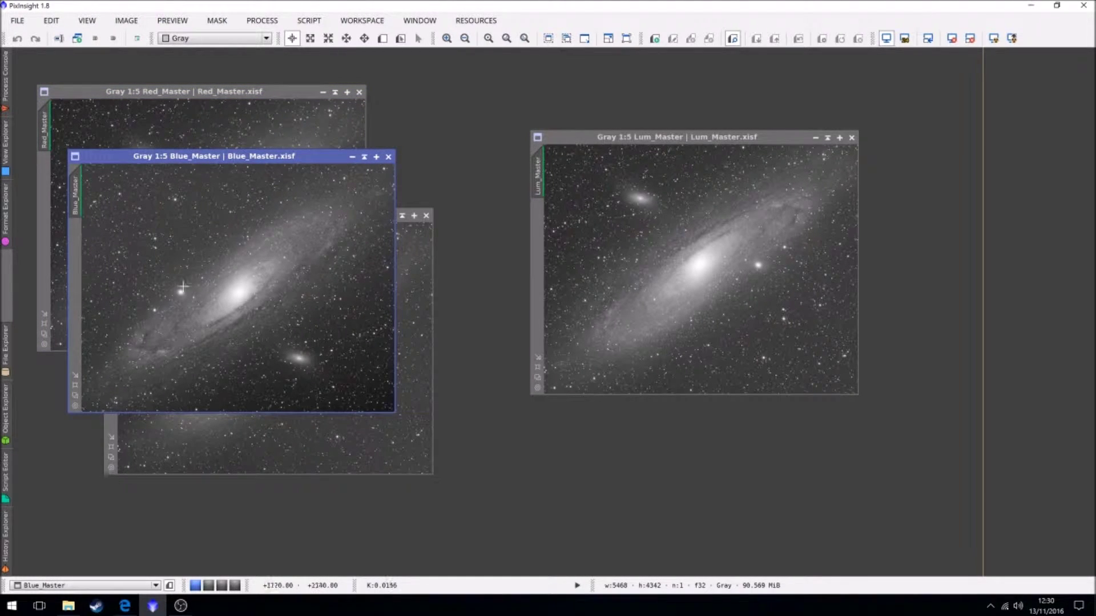
pyautogui.click(425, 359)
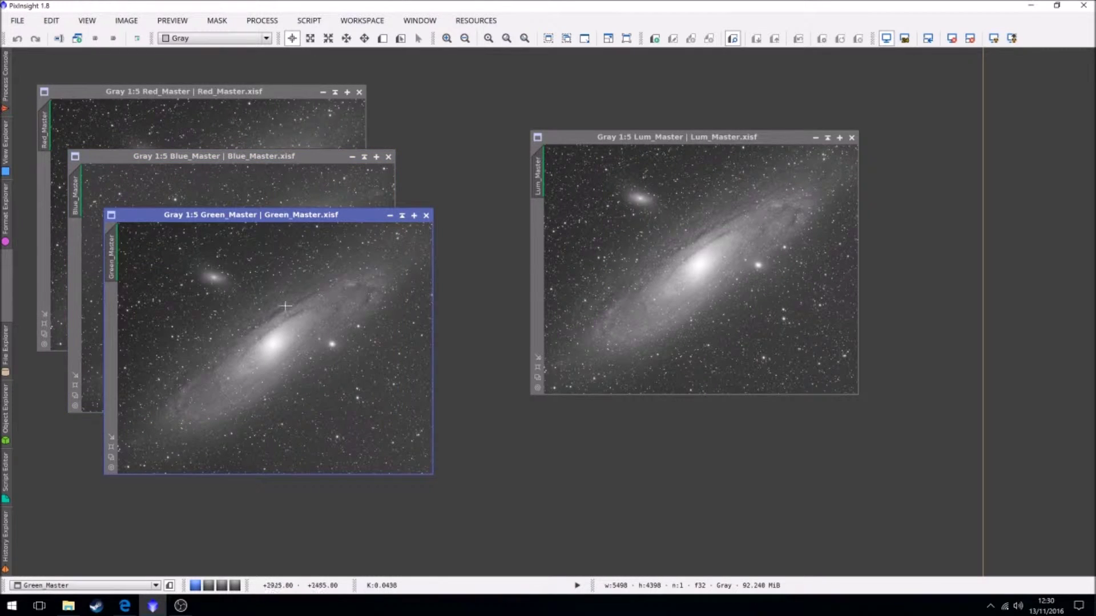
pyautogui.click(625, 257)
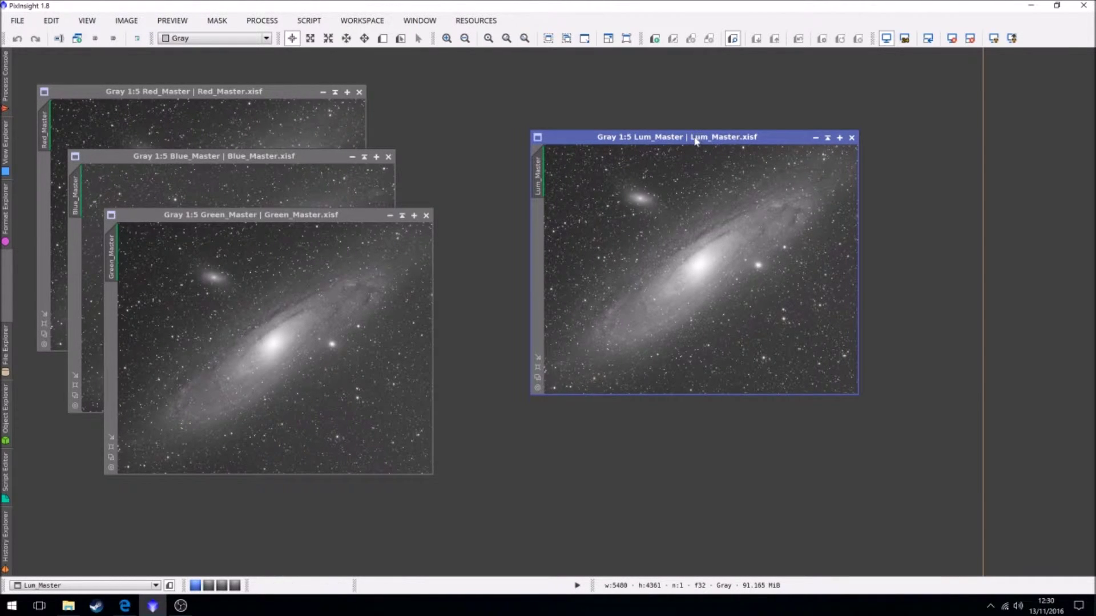
pyautogui.moveTo(696, 140); pyautogui.dragTo(643, 101)
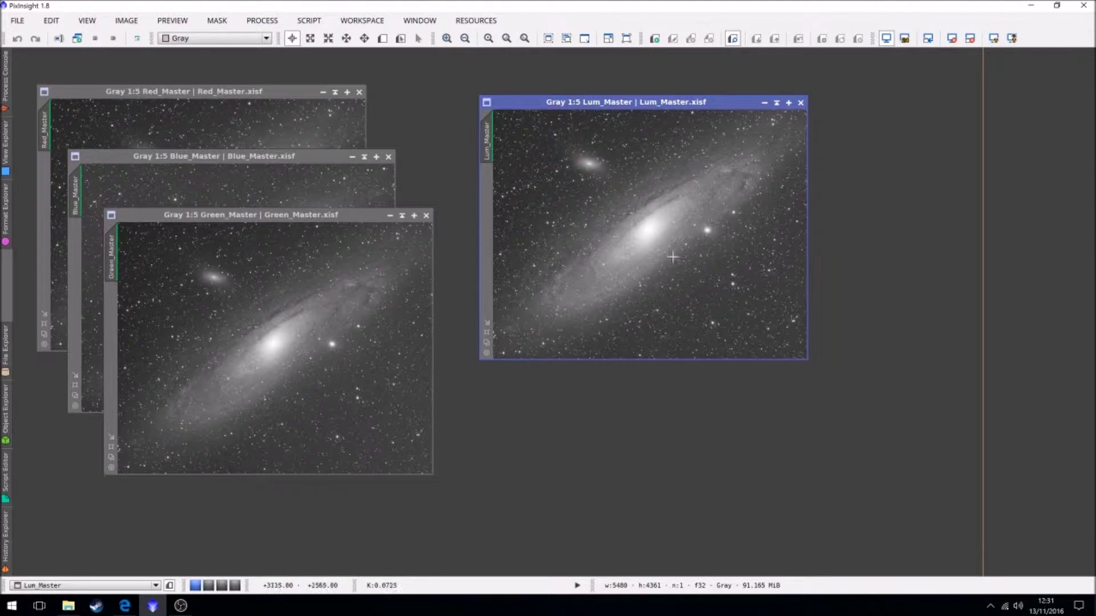
# Open StarAlignment reset to defaults, park it right of the images, and nudge Lum_Master up-left.
pyautogui.click(260, 23)
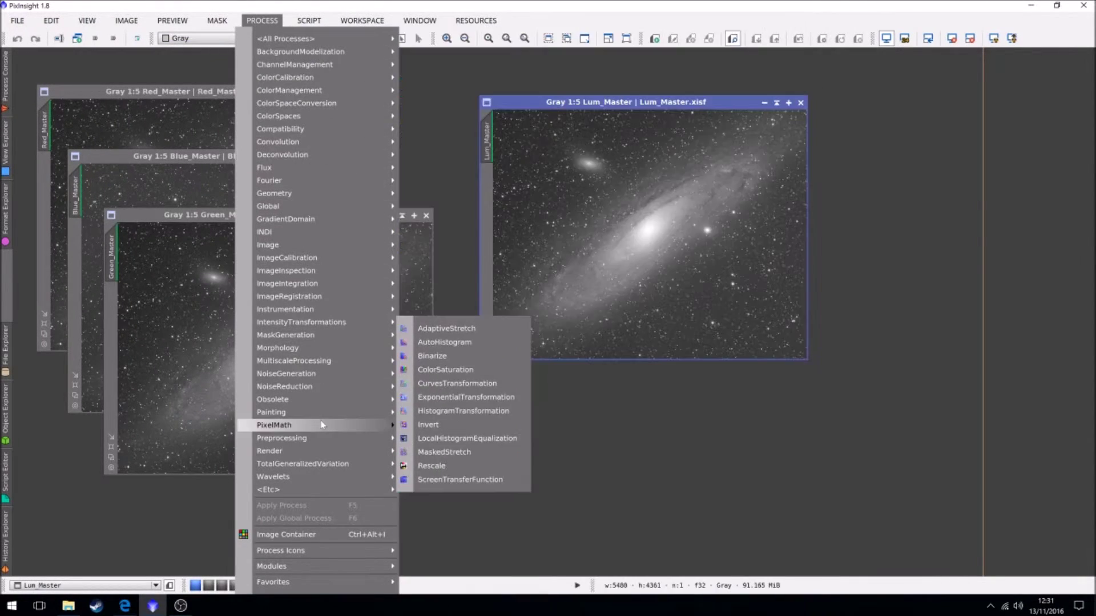
pyautogui.moveTo(322, 302)
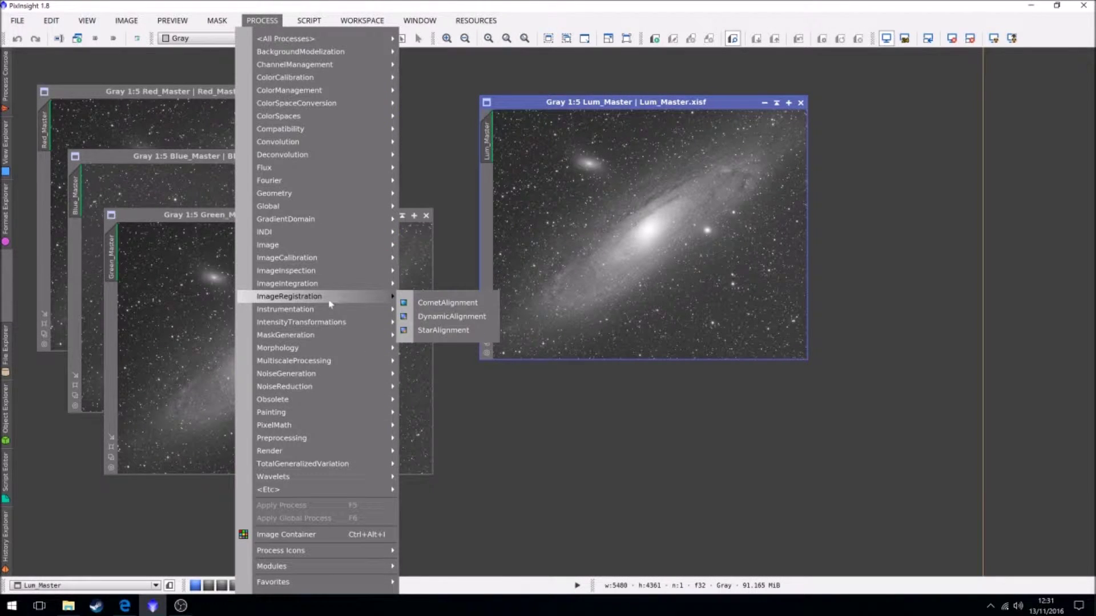
pyautogui.click(440, 331)
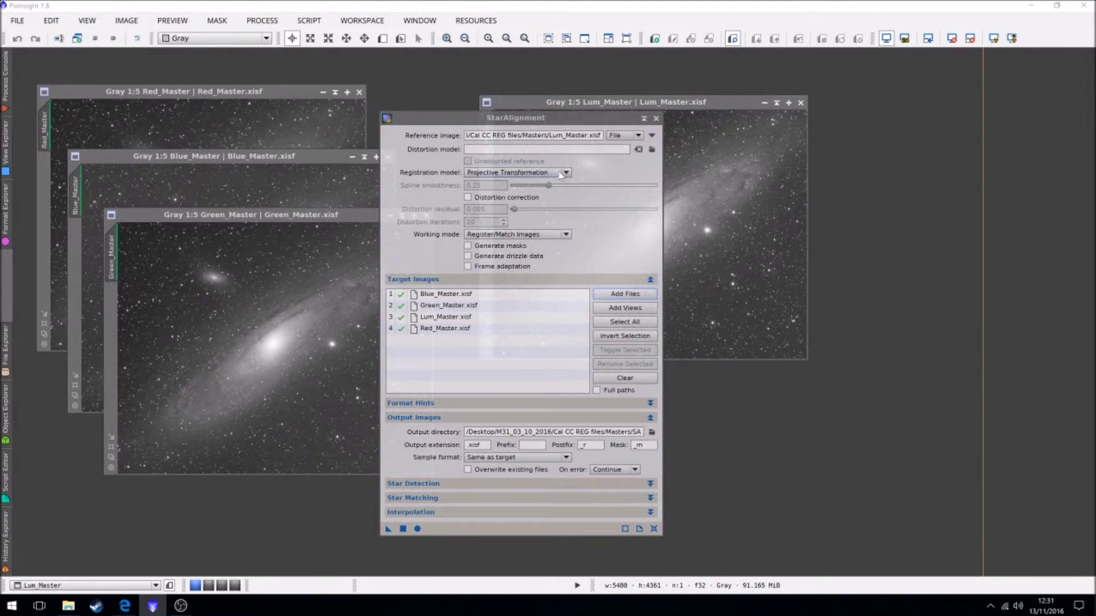
pyautogui.click(654, 529)
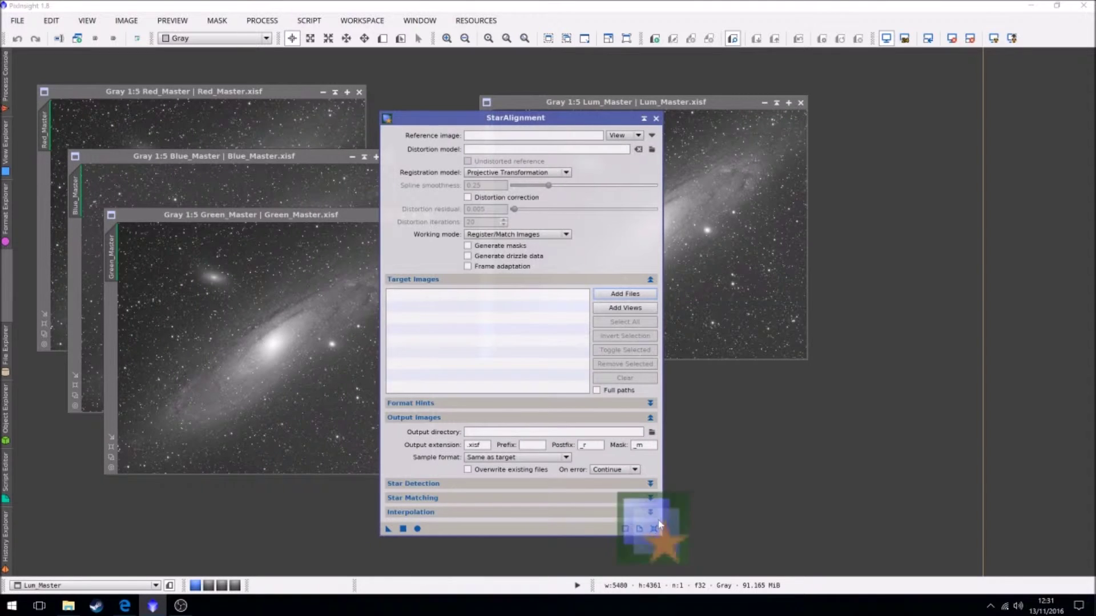
pyautogui.moveTo(570, 123); pyautogui.dragTo(981, 118)
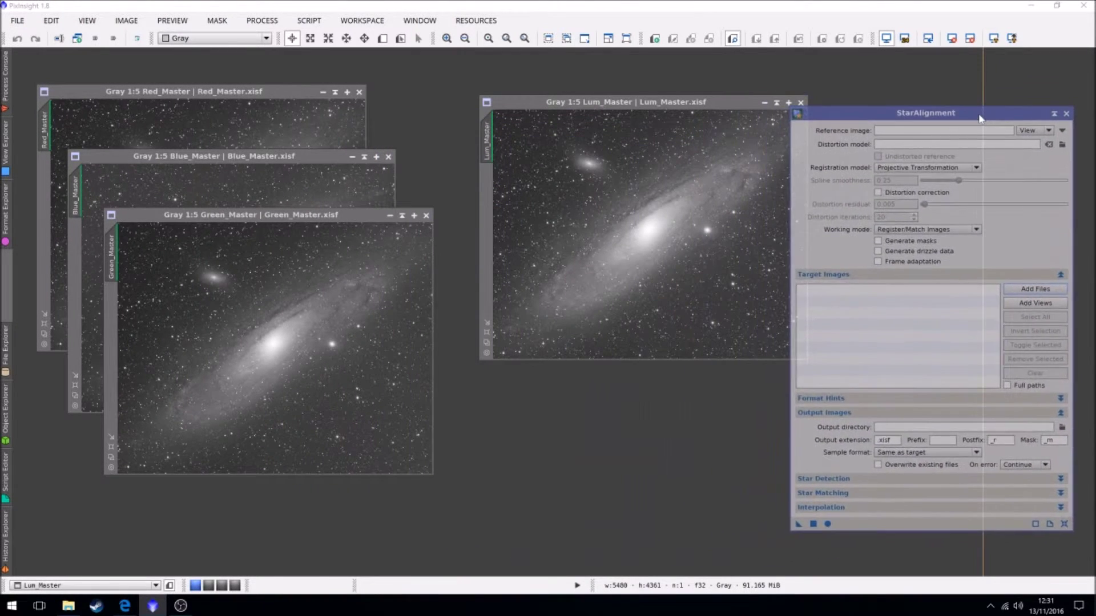
pyautogui.moveTo(652, 104); pyautogui.dragTo(615, 94)
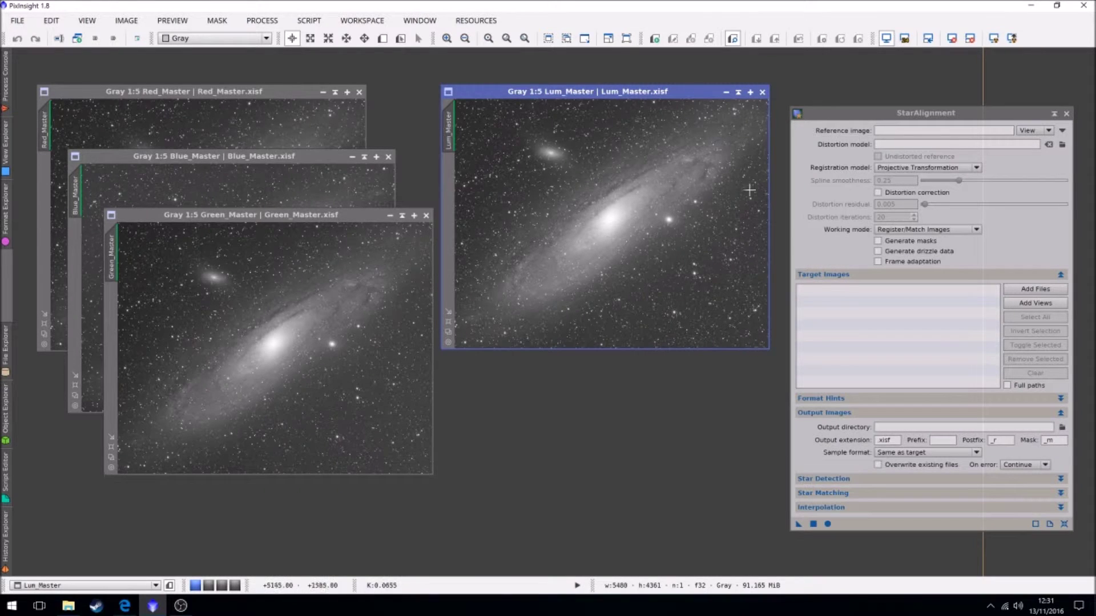
# Set the StarAlignment reference image to the open Lum_Master view.
pyautogui.click(1050, 131)
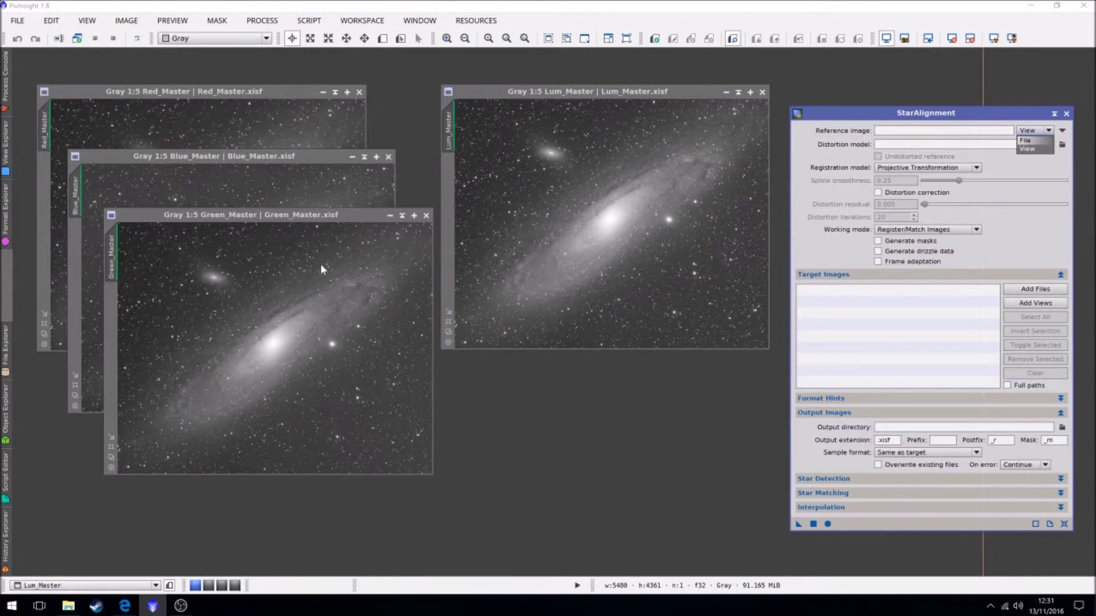
pyautogui.click(1030, 149)
pyautogui.click(1061, 131)
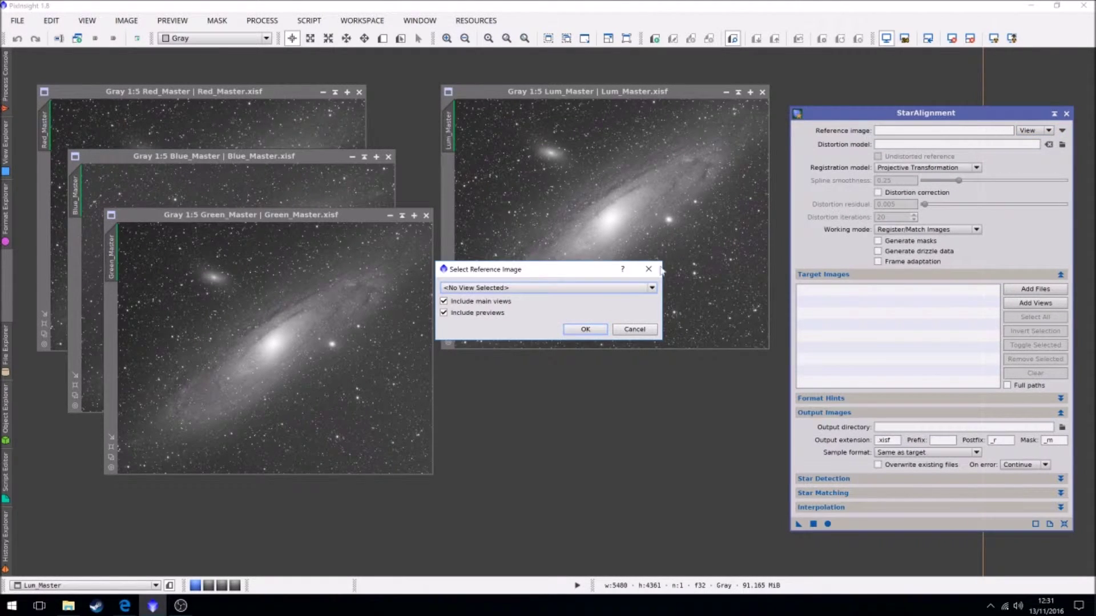
pyautogui.click(499, 288)
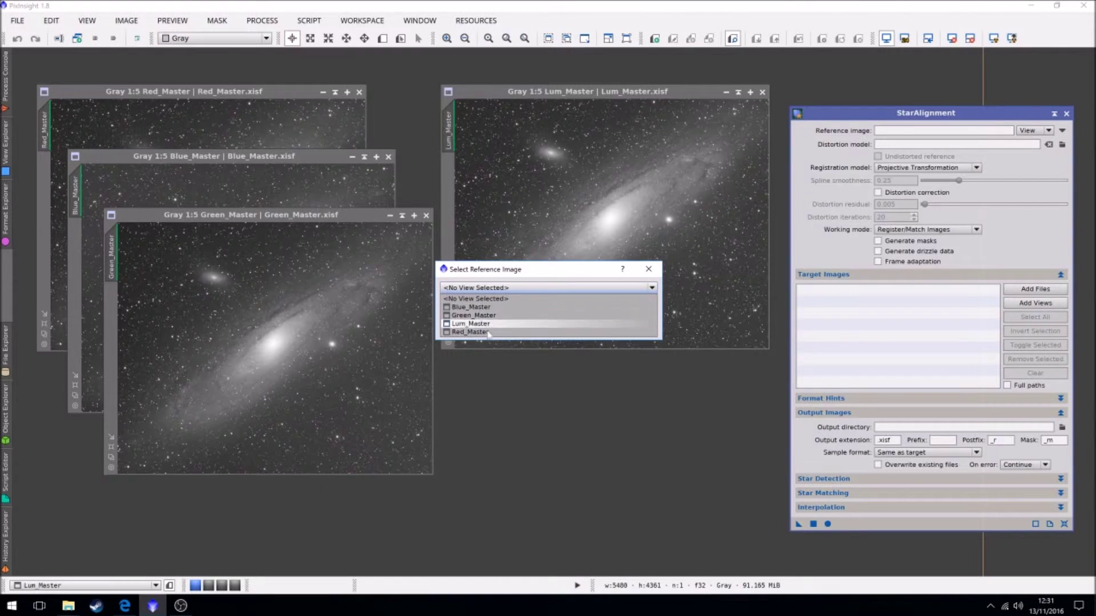
pyautogui.click(492, 327)
pyautogui.click(585, 329)
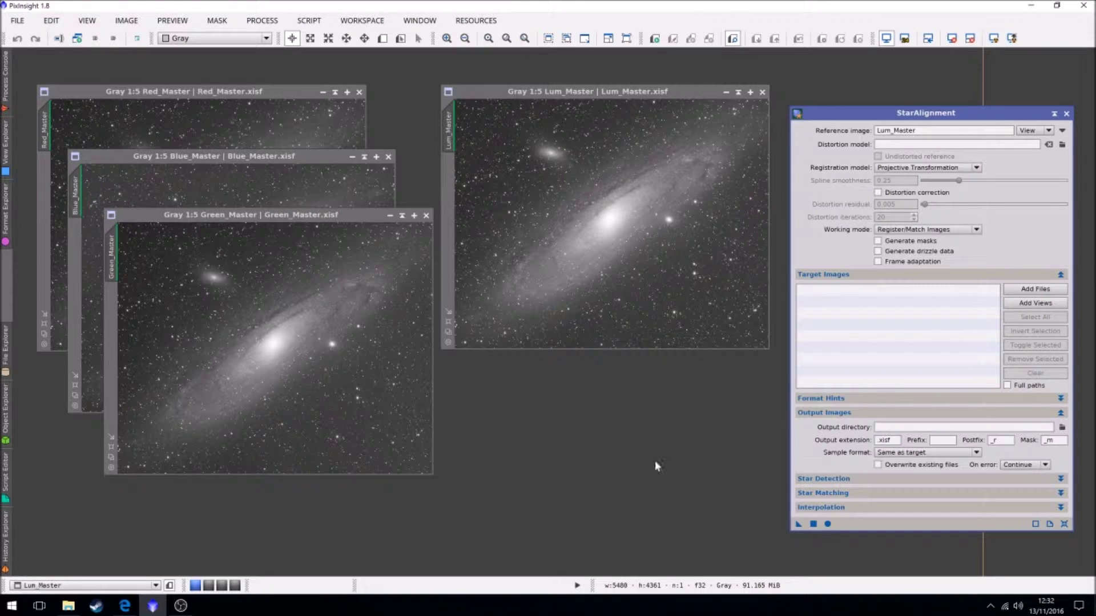
# Add all four master views as targets, leaving the output directory unset.
pyautogui.click(1013, 290)
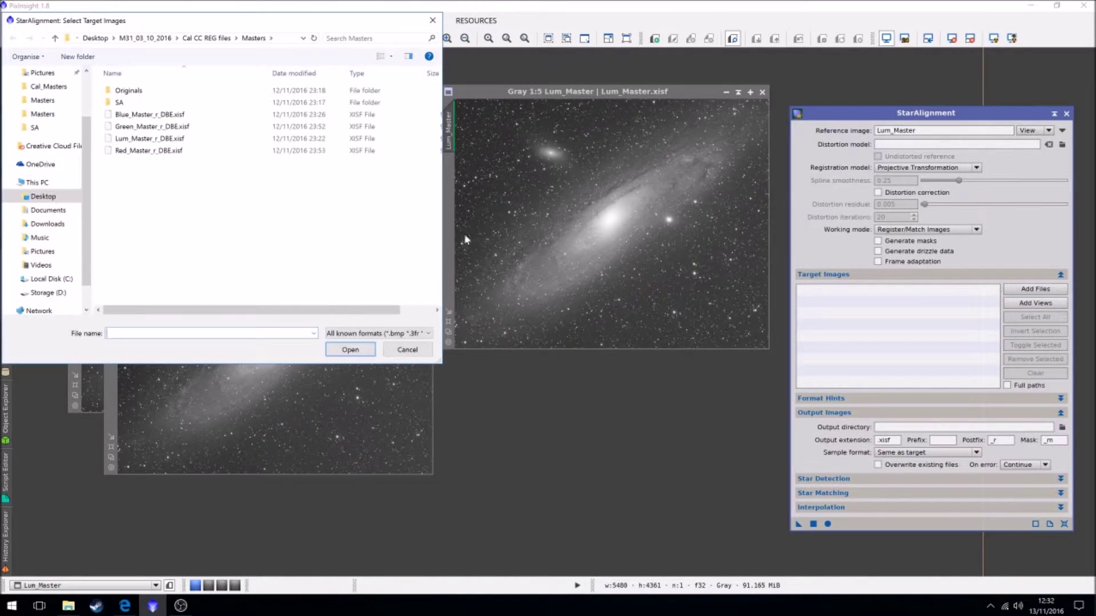
pyautogui.click(433, 21)
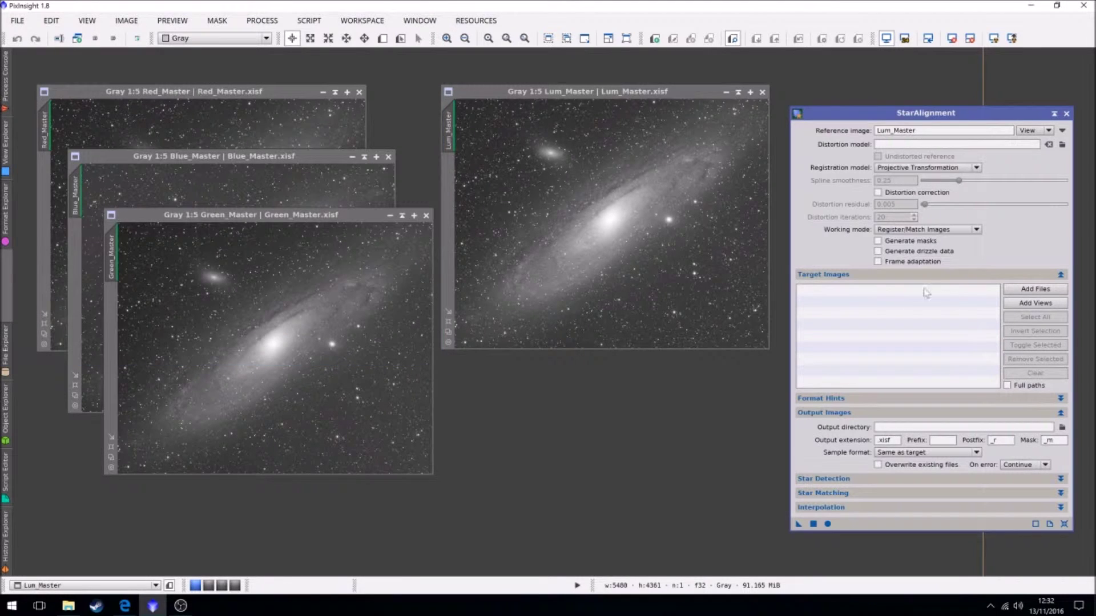
pyautogui.click(1034, 303)
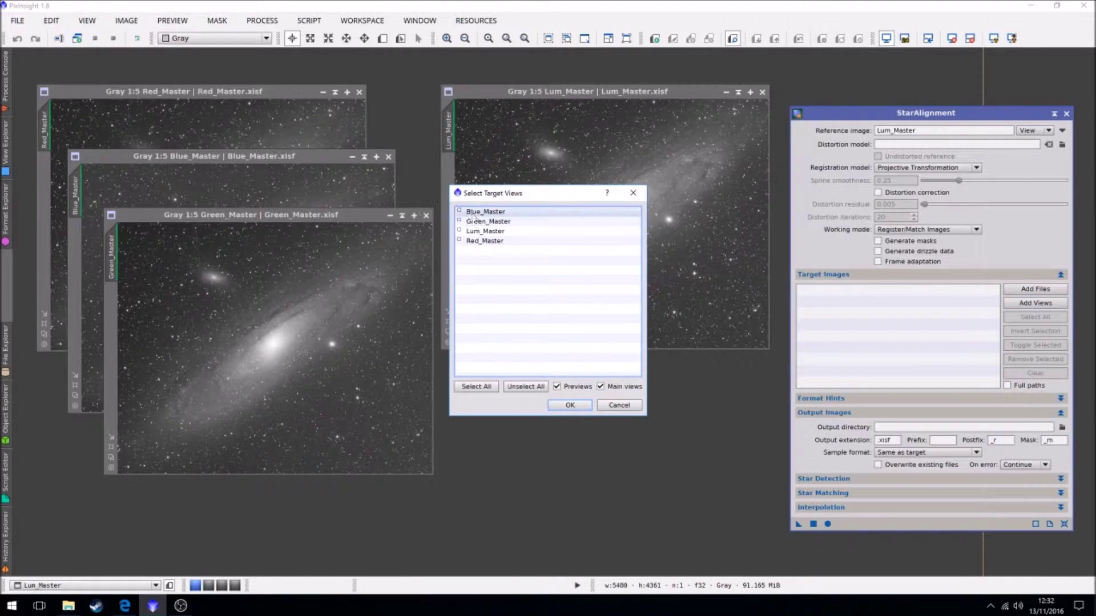
pyautogui.click(482, 387)
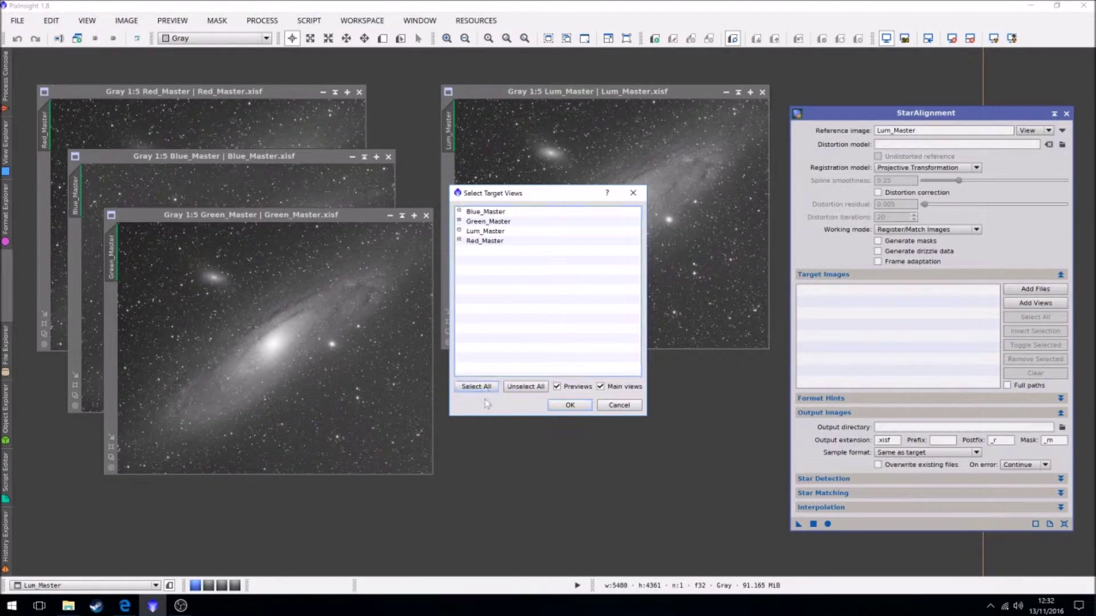
pyautogui.click(565, 405)
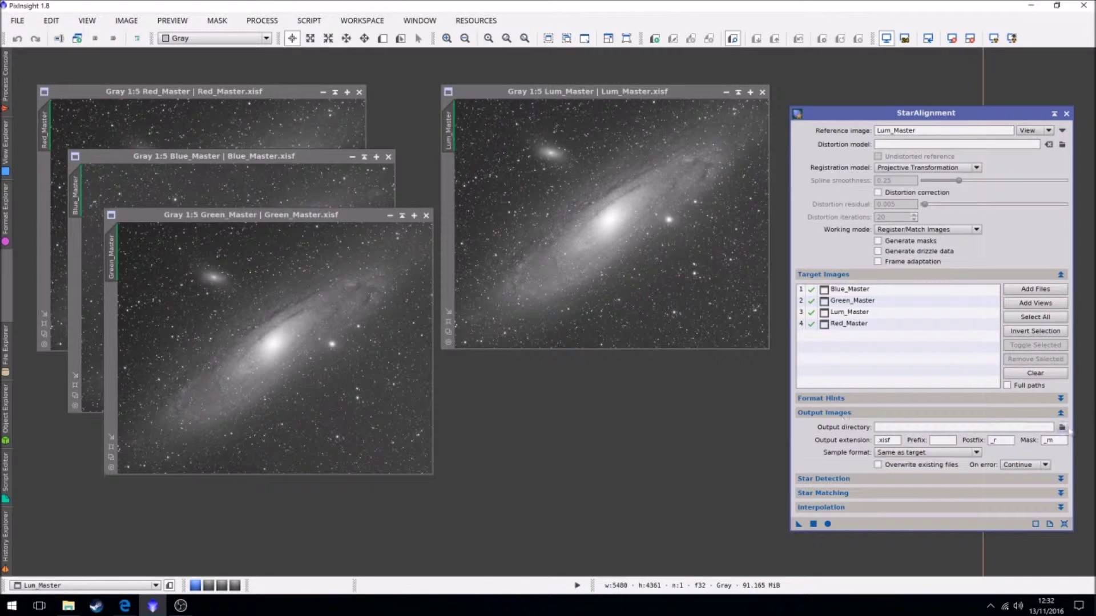
pyautogui.click(1062, 427)
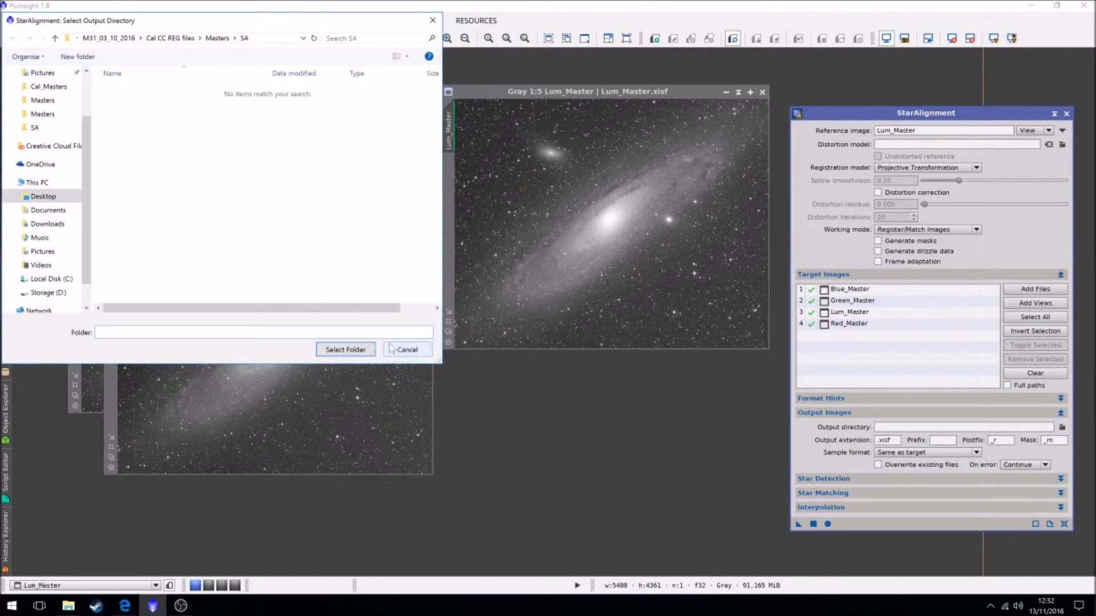
pyautogui.click(407, 350)
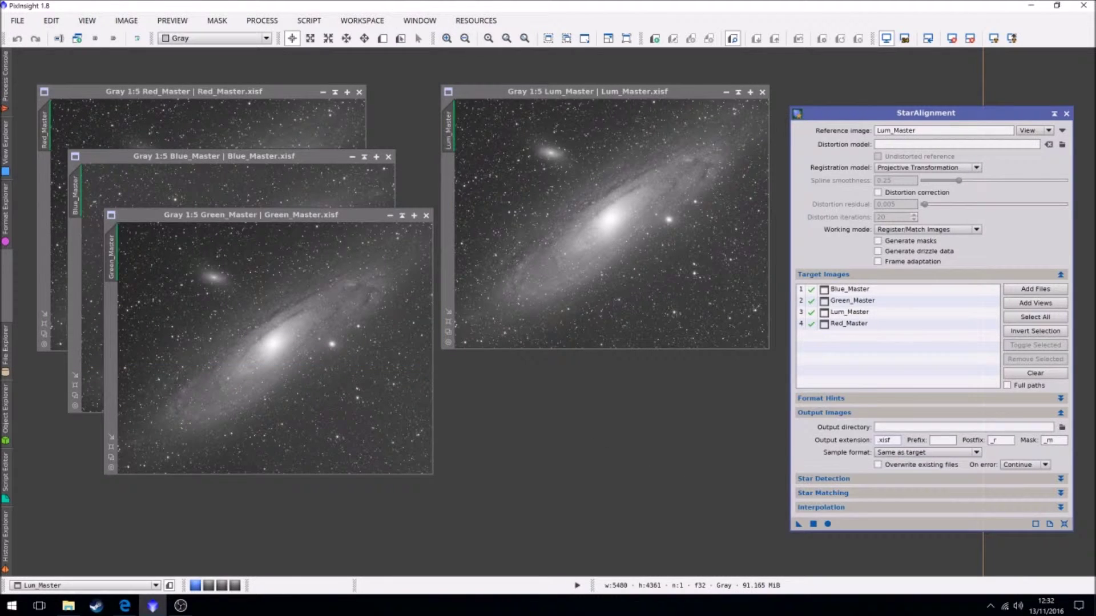
# Review the Star Detection and Star Matching parameter sections.
pyautogui.click(827, 479)
pyautogui.click(829, 480)
pyautogui.click(830, 495)
pyautogui.click(831, 494)
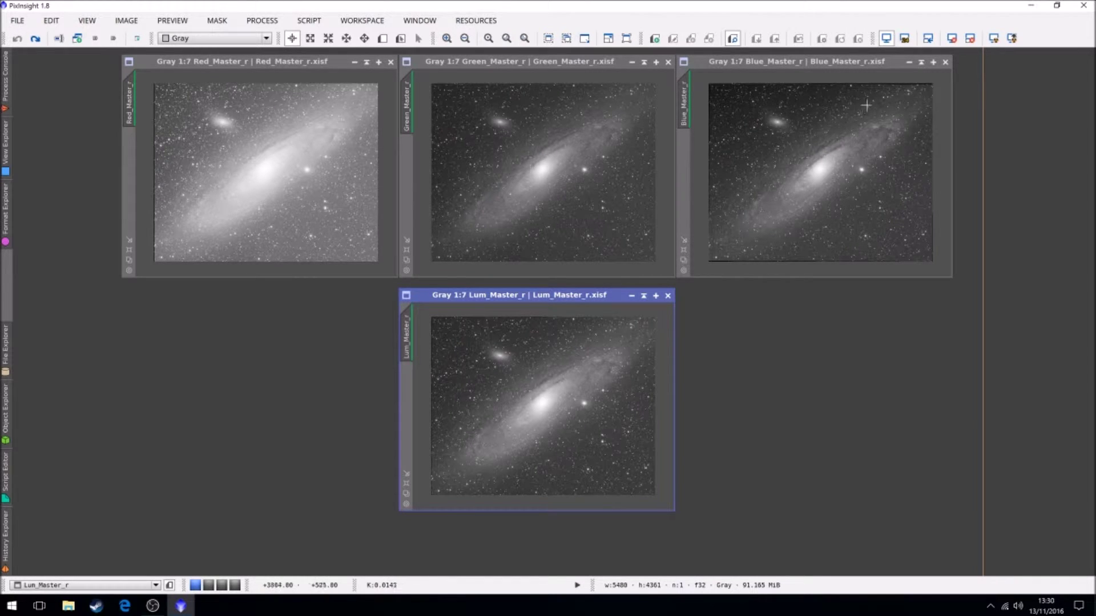
# Auto-stretch Blue_Master_r with STF, maximise it and zoom in to inspect the edges.
pyautogui.click(826, 159)
pyautogui.click(1012, 38)
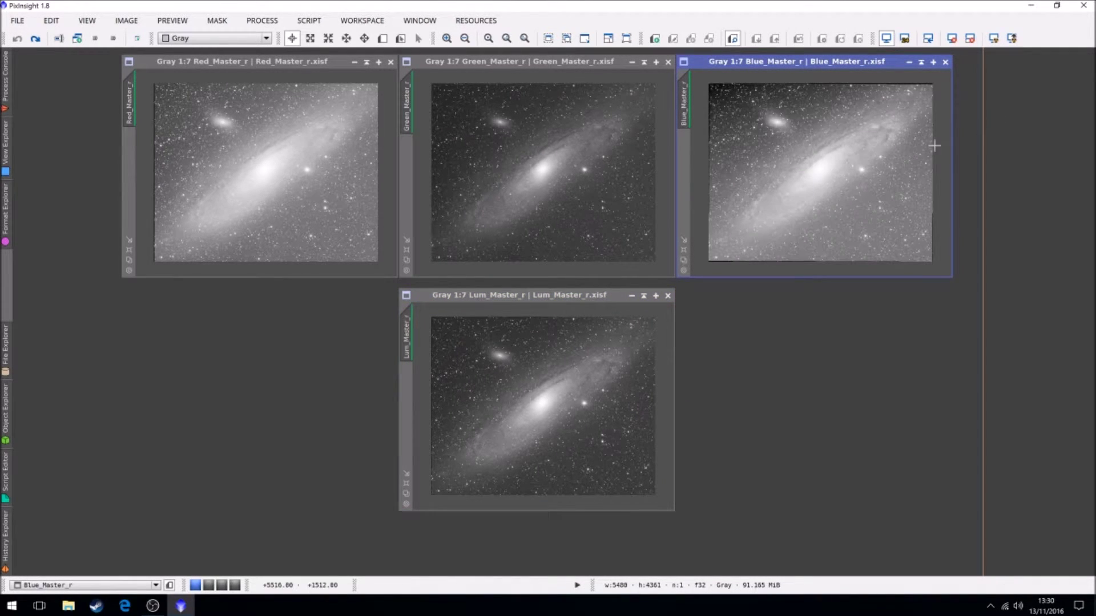
pyautogui.doubleClick(827, 62)
pyautogui.scroll(4, 619, 308)
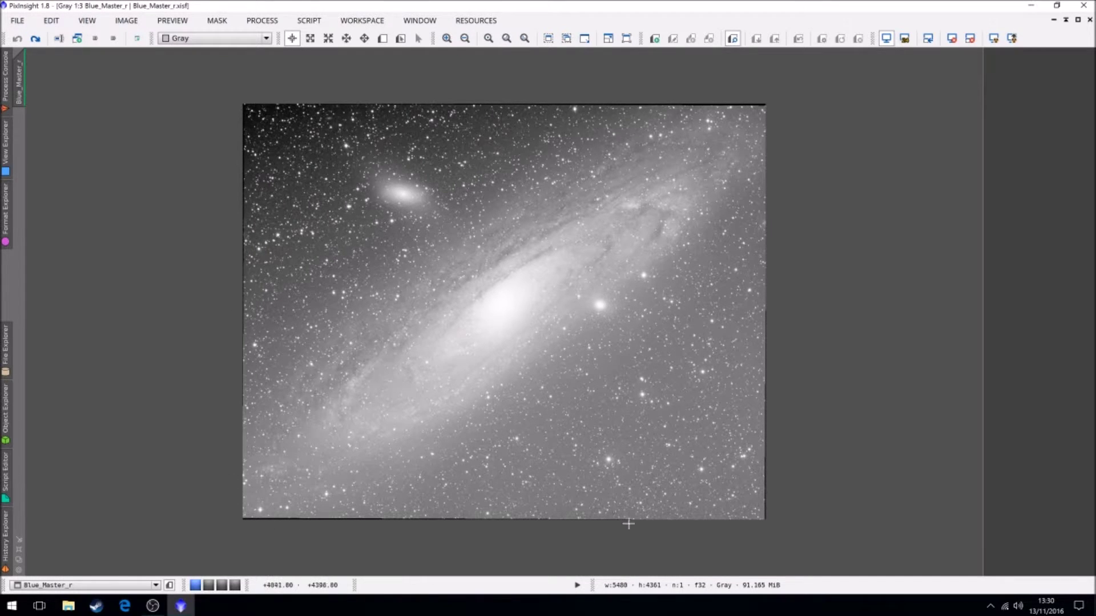
pyautogui.click(255, 22)
# Draw a 5391 × 4272 DynamicCrop frame over Blue_Master_r and save it as Process01.
pyautogui.moveTo(264, 39)
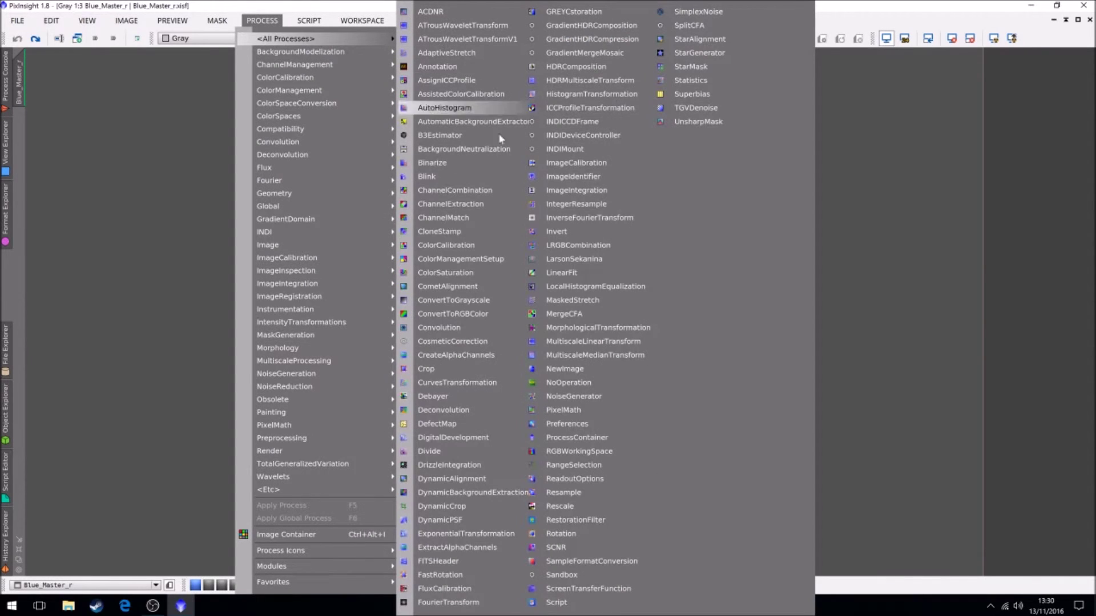
pyautogui.click(450, 505)
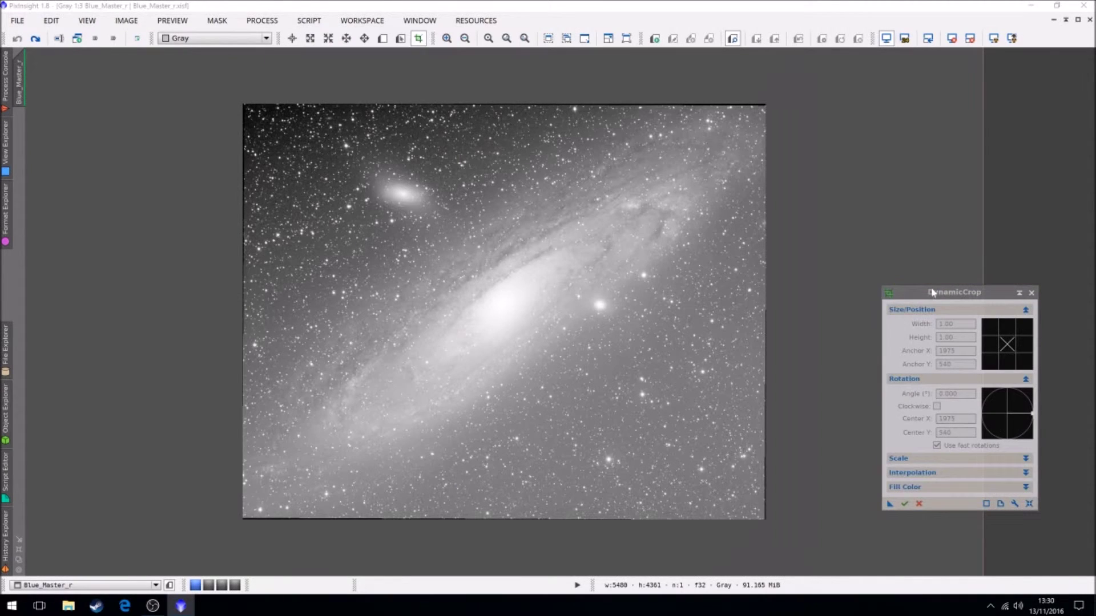
pyautogui.moveTo(942, 298); pyautogui.dragTo(971, 265)
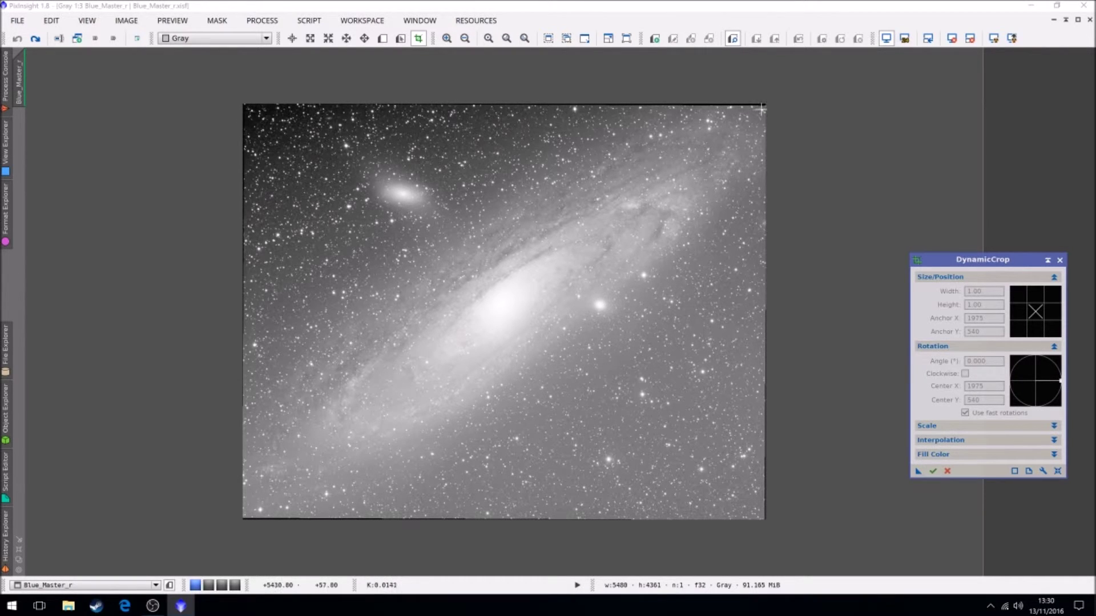
pyautogui.moveTo(762, 108); pyautogui.dragTo(245, 515)
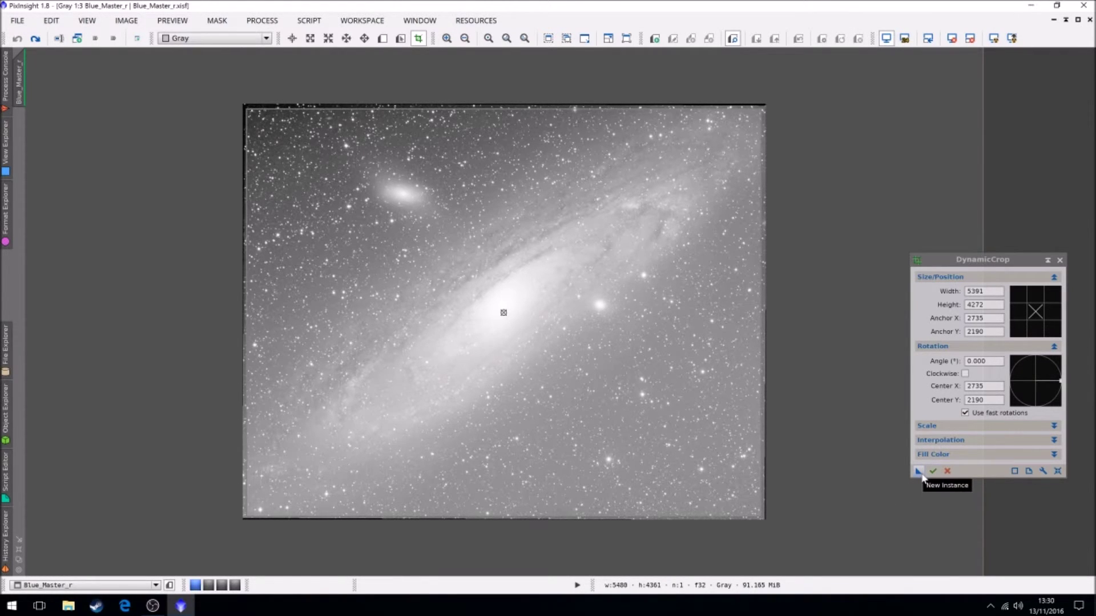
pyautogui.moveTo(919, 473); pyautogui.dragTo(1013, 525)
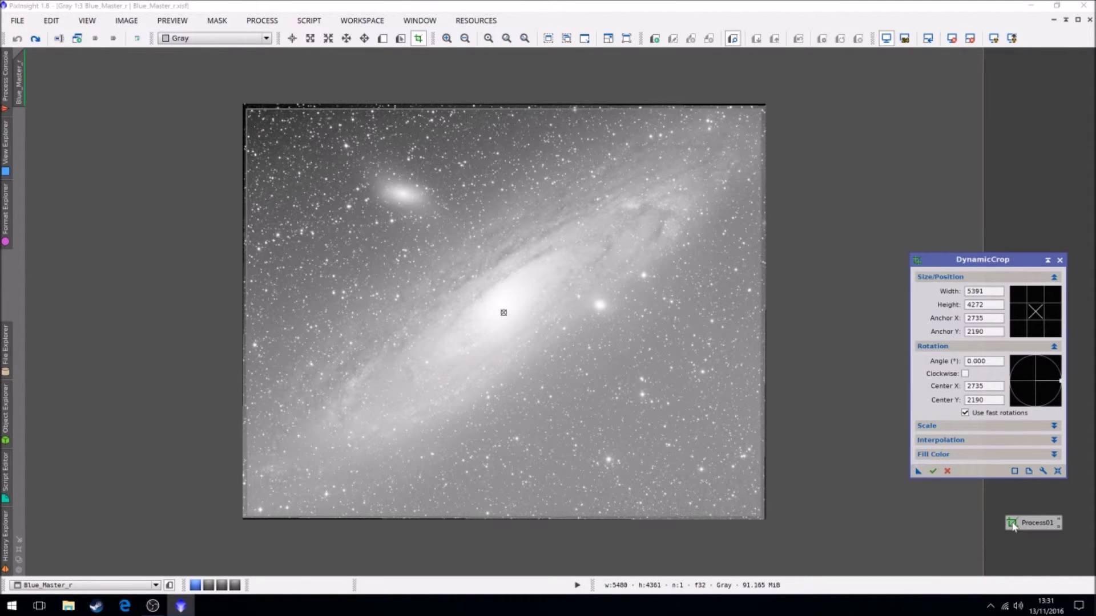
# Apply the 5391 × 4272 crop to Blue_Master_r and close DynamicCrop.
pyautogui.click(933, 472)
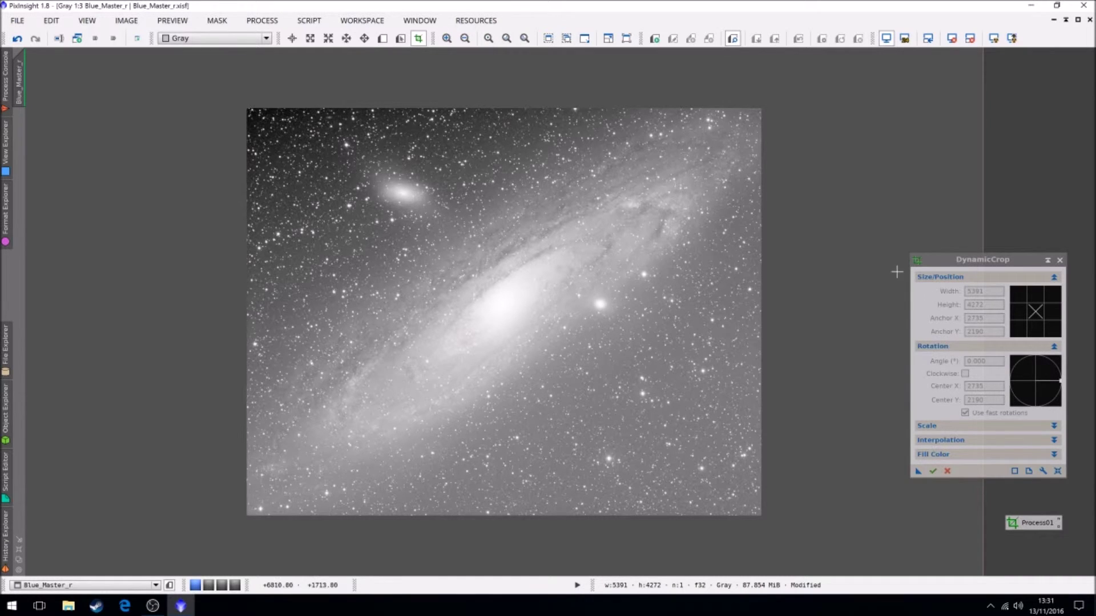
pyautogui.click(1060, 260)
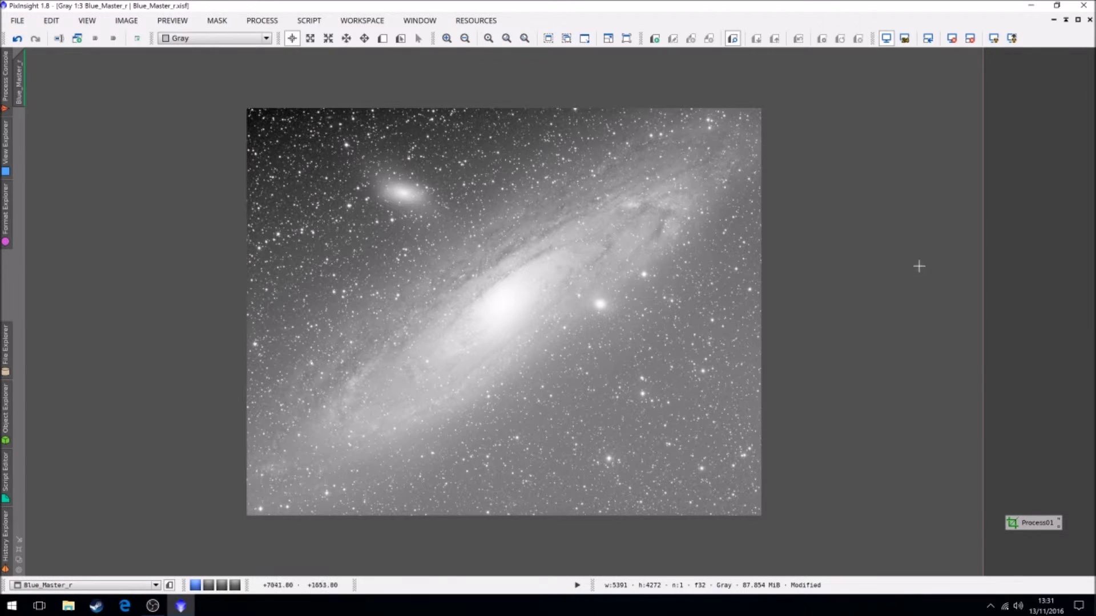
# Restore the tiled layout and activate each master in turn to compare their sizes.
pyautogui.click(1078, 21)
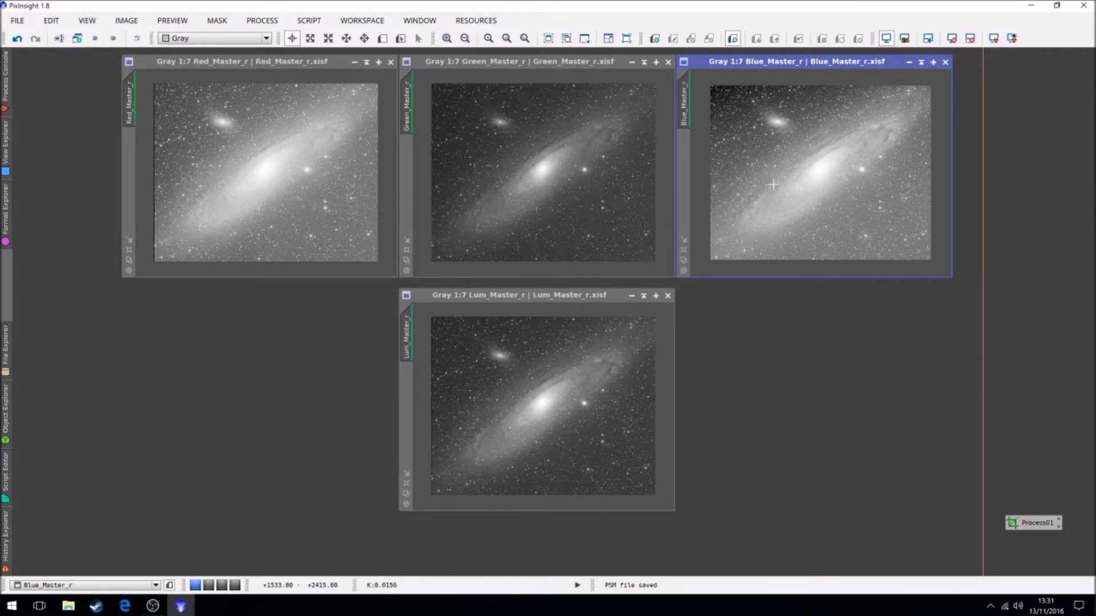
pyautogui.click(610, 198)
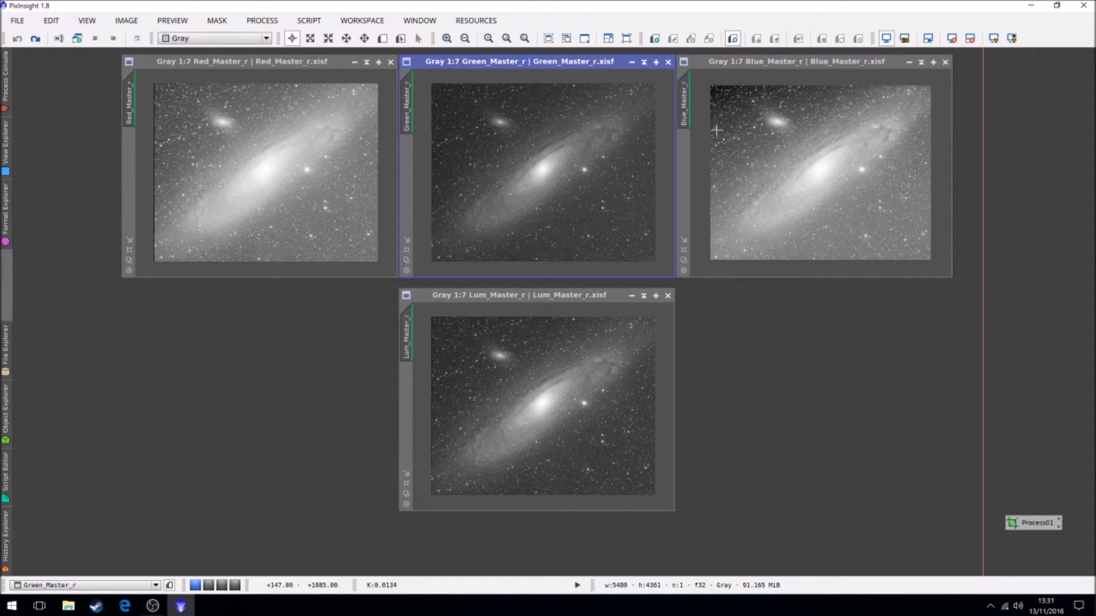
pyautogui.click(827, 171)
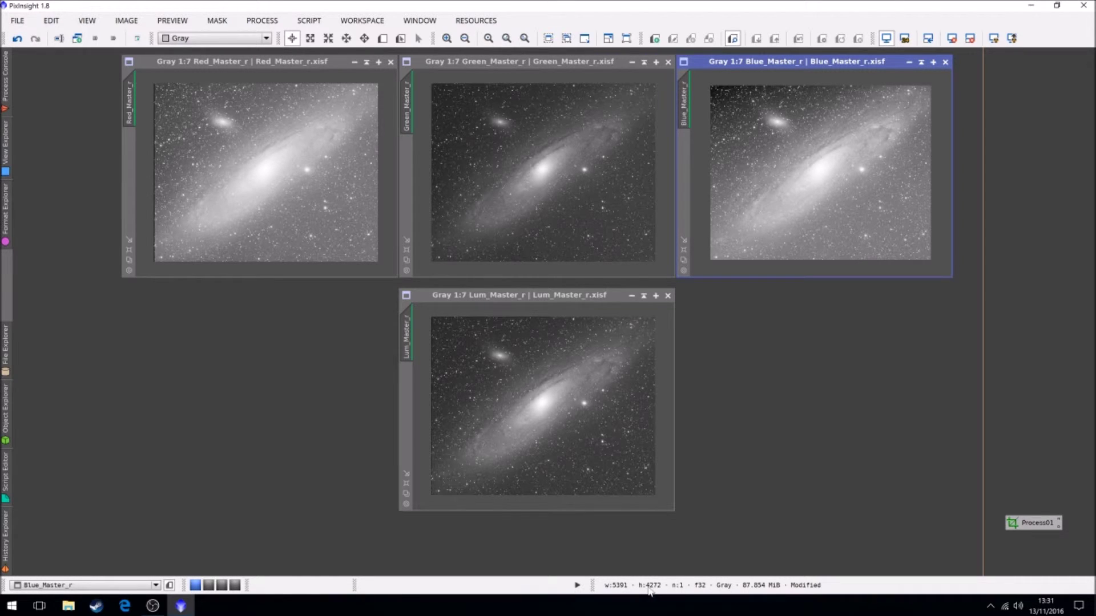
pyautogui.click(648, 171)
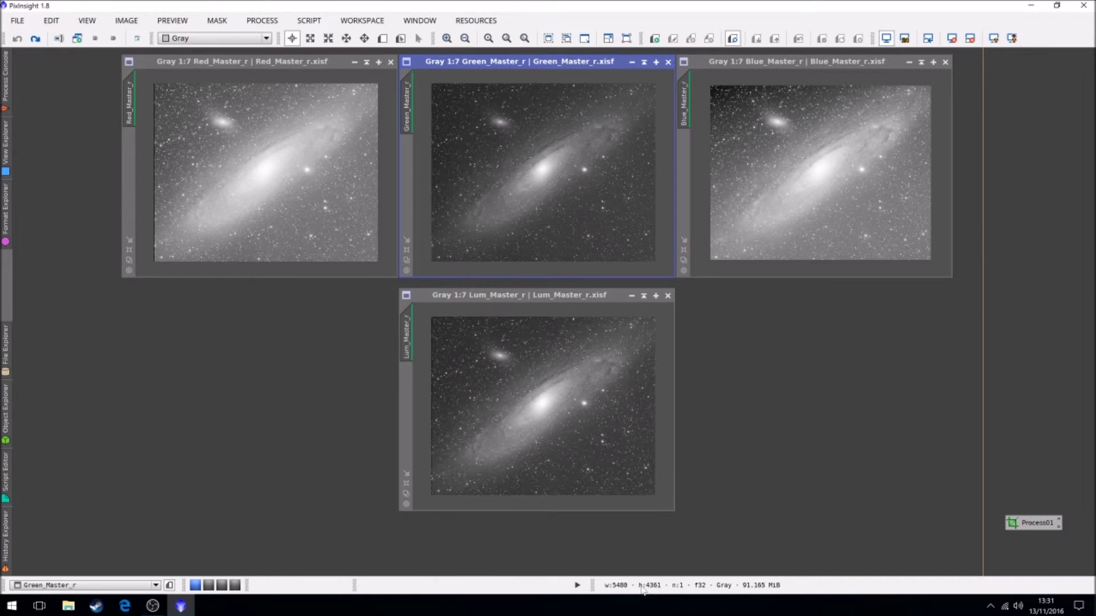
pyautogui.click(548, 411)
pyautogui.click(336, 198)
pyautogui.click(522, 397)
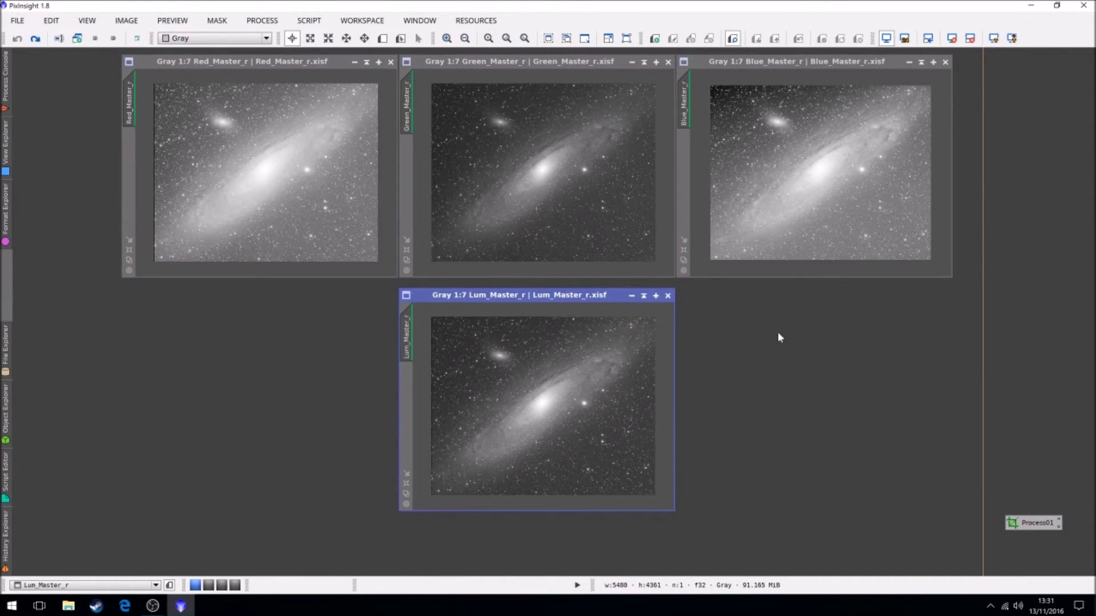
pyautogui.click(529, 163)
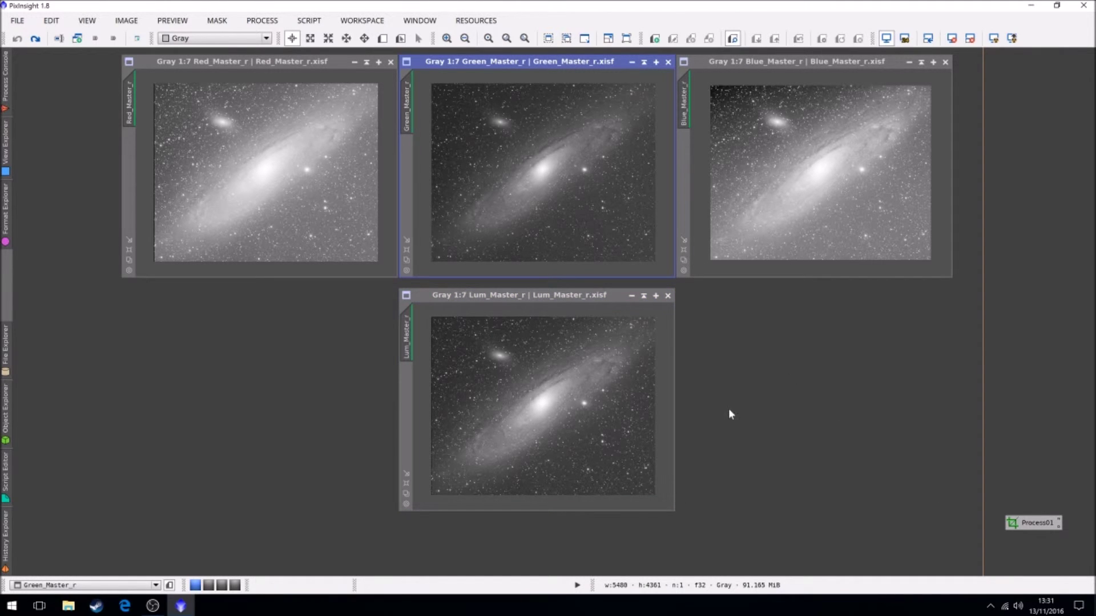
# Maximise Green_Master_r, apply the Process01 crop to it, then return to the tiled view.
pyautogui.doubleClick(587, 64)
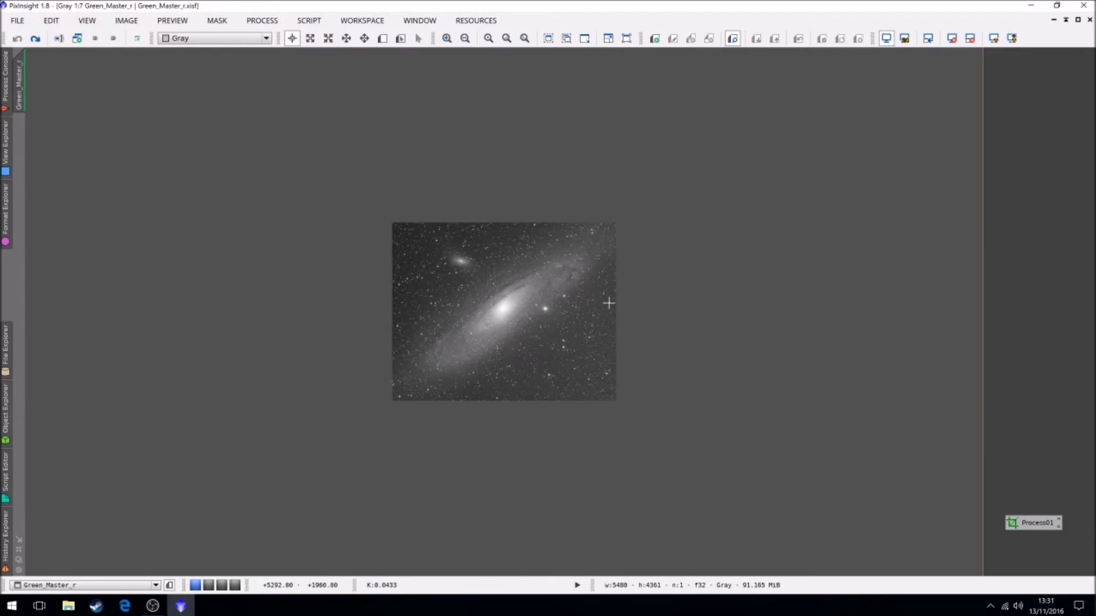
pyautogui.scroll(2, 608, 303)
pyautogui.scroll(2, 608, 303)
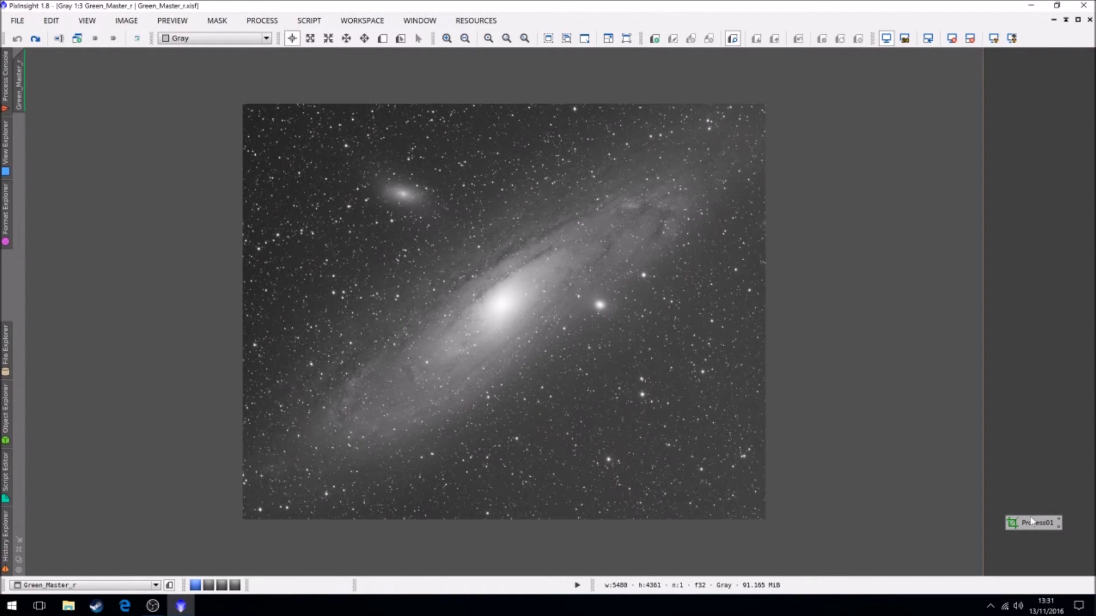
pyautogui.moveTo(1031, 530); pyautogui.dragTo(544, 317)
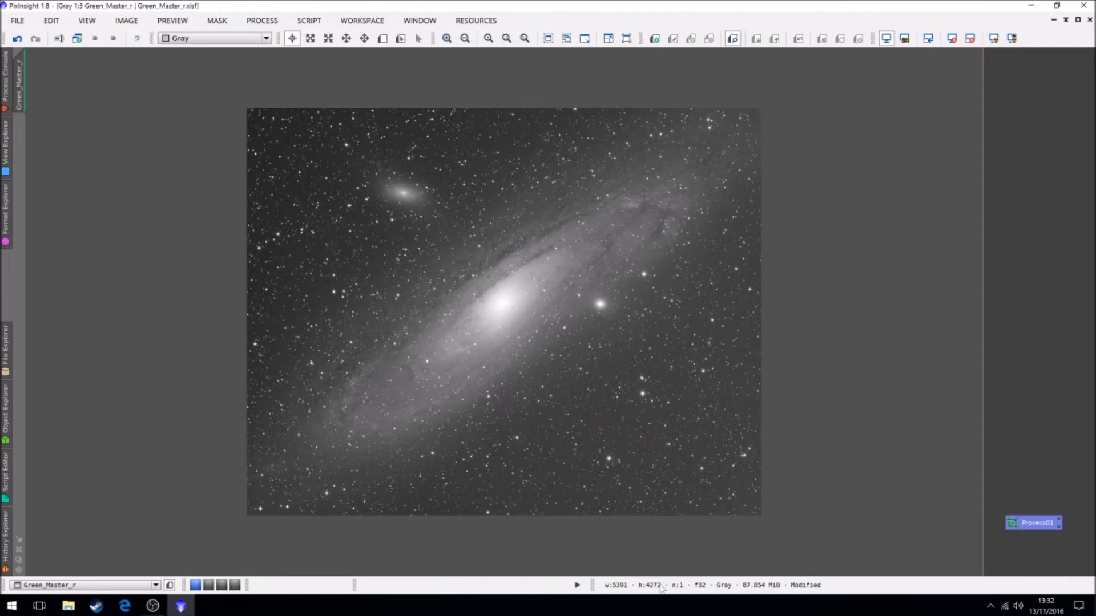
pyautogui.click(1077, 20)
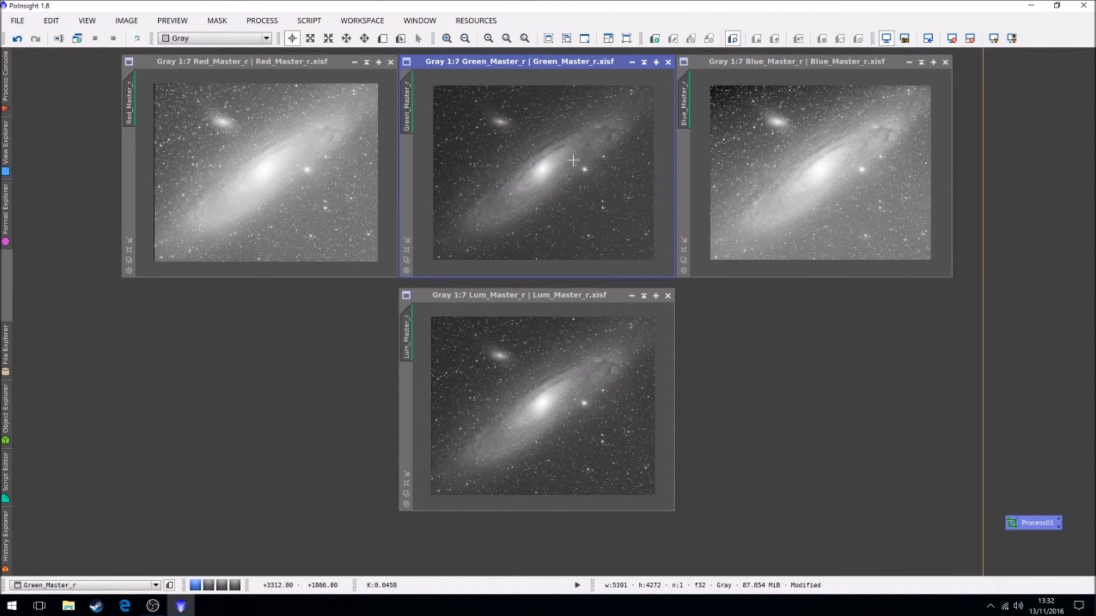
# Apply the Process01 crop to Red_Master_r and Lum_Master_r.
pyautogui.click(957, 483)
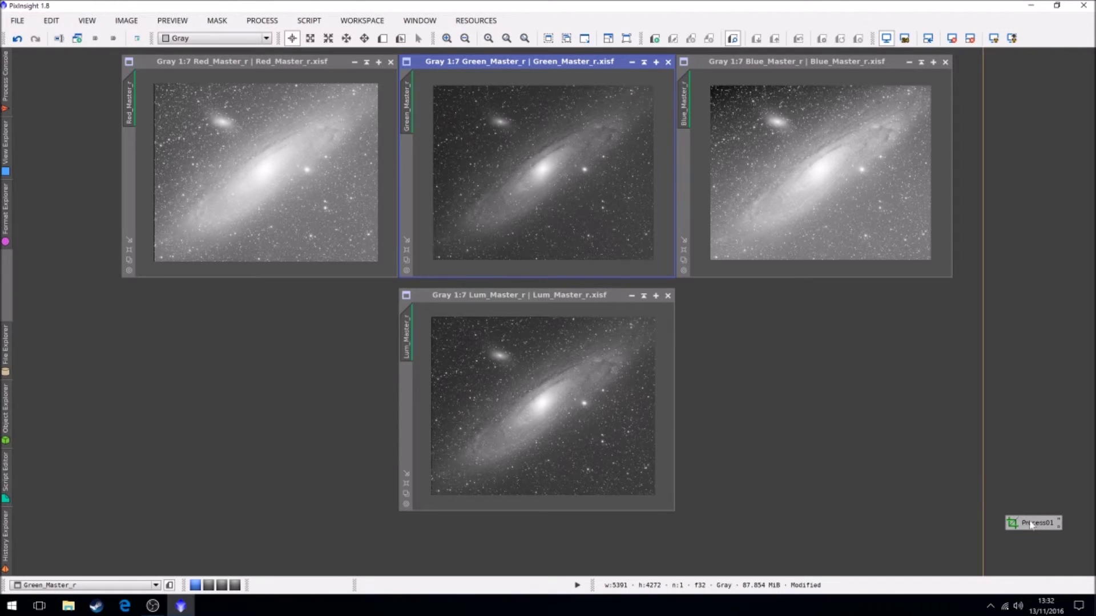
pyautogui.moveTo(1031, 524); pyautogui.dragTo(279, 176)
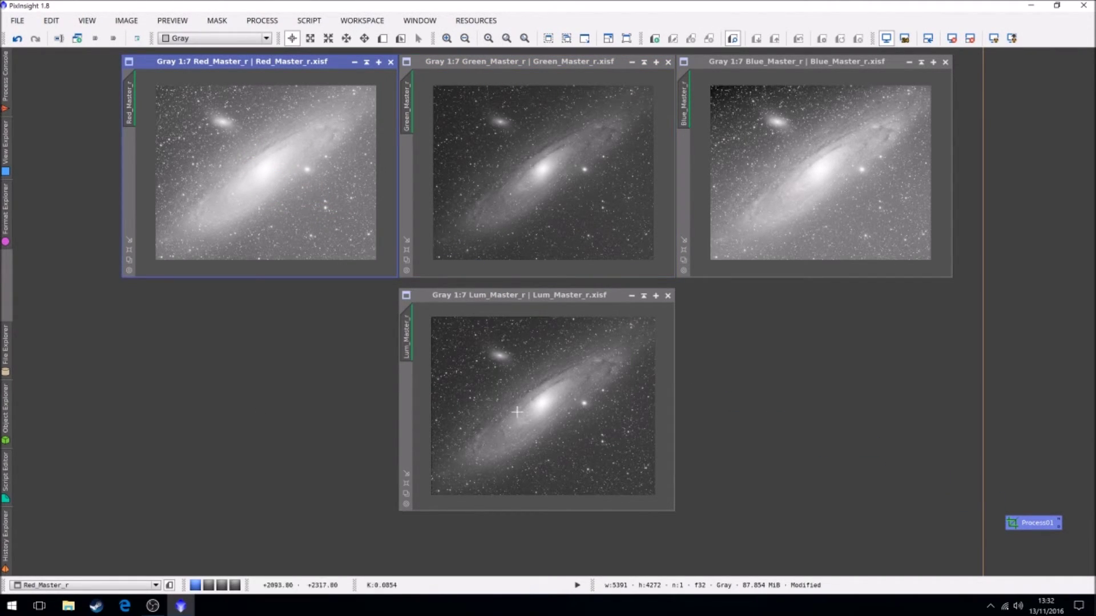
pyautogui.moveTo(1013, 524); pyautogui.dragTo(535, 390)
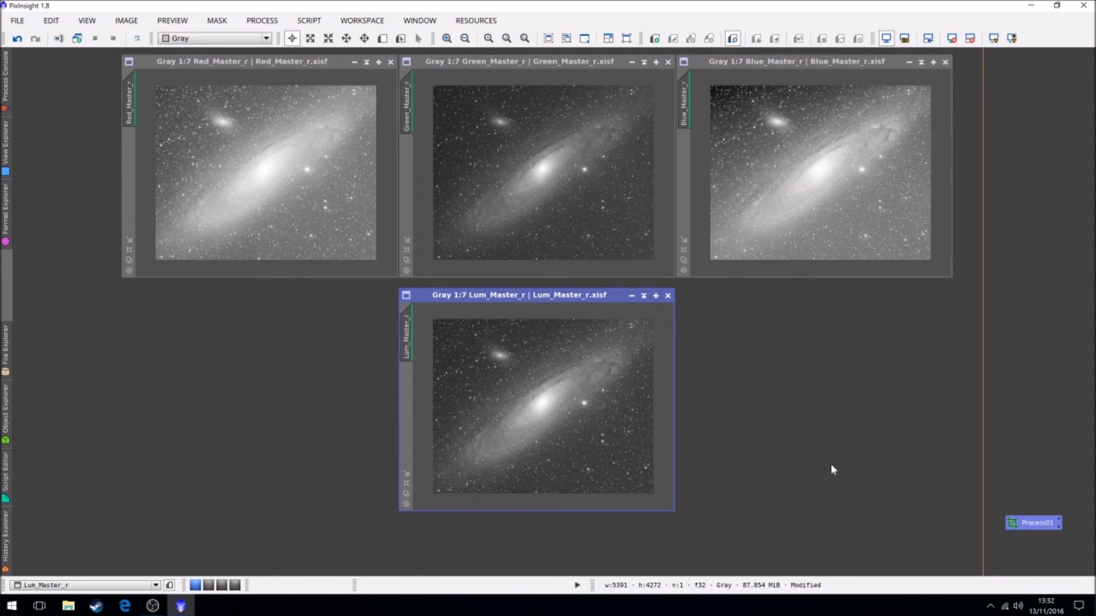
# Cycle through all four masters to confirm each measures 5391 × 4272.
pyautogui.hotkey('ctrl', 'Tab')
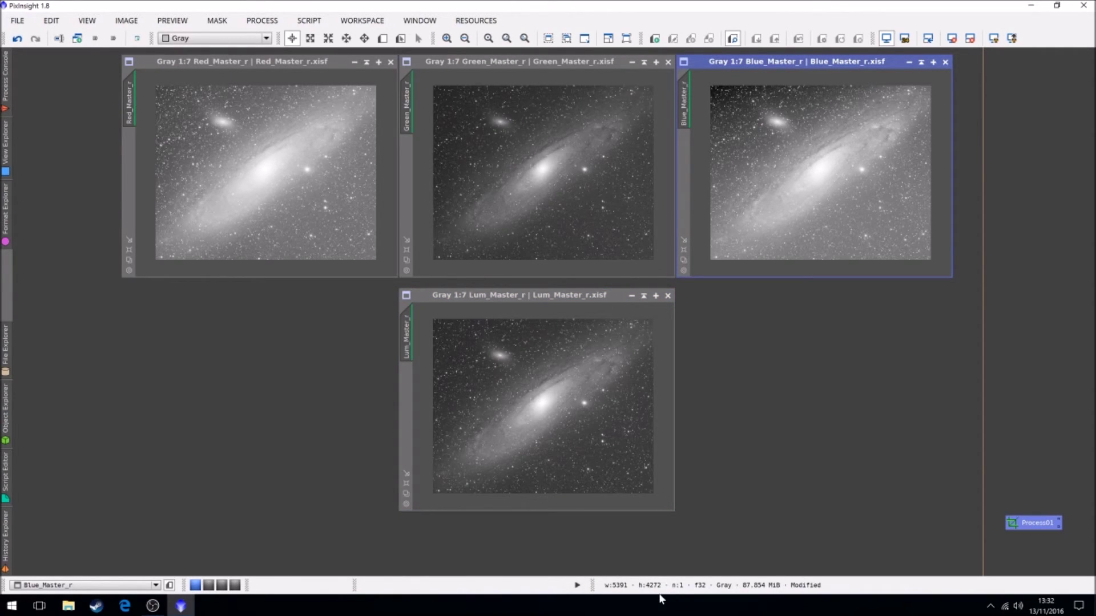
pyautogui.click(626, 262)
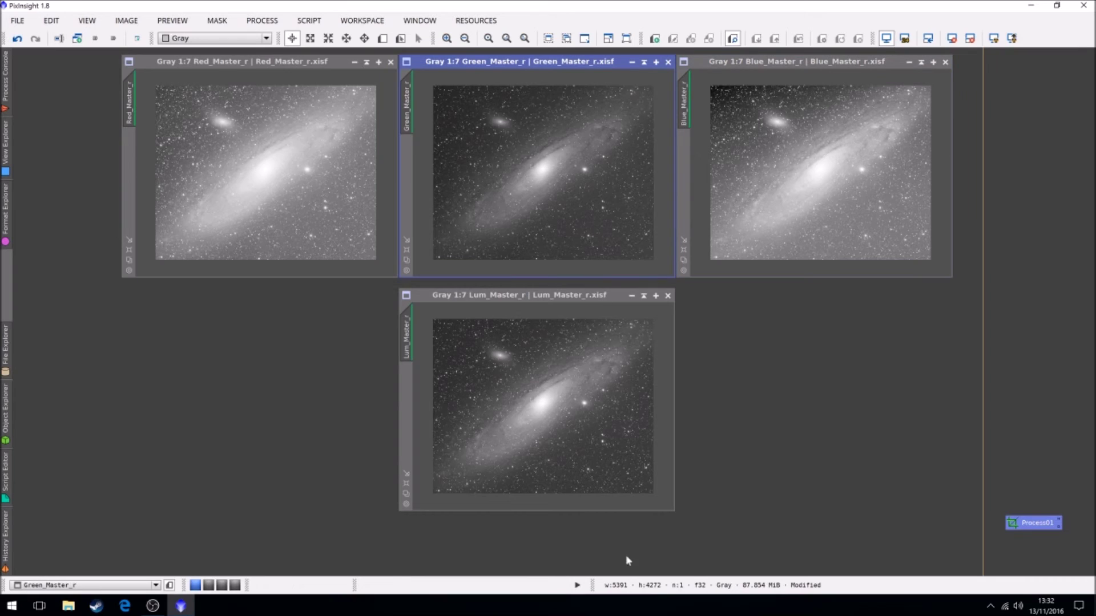
pyautogui.click(330, 206)
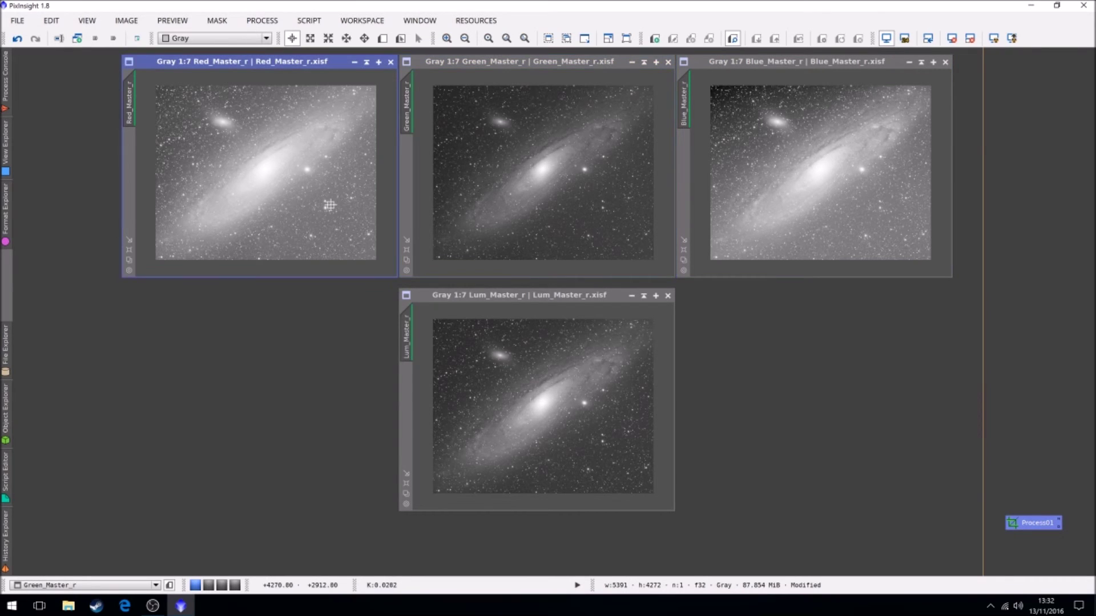
pyautogui.click(523, 393)
pyautogui.click(806, 374)
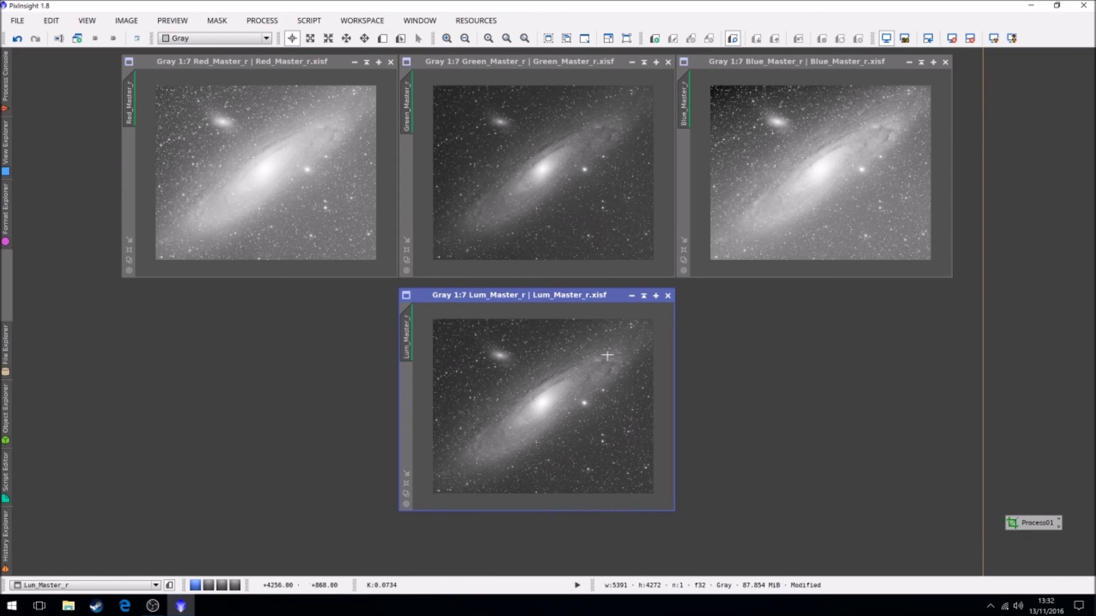
pyautogui.click(573, 183)
# Apply STF AutoStretch to Green_Master_r and Lum_Master_r so they match the red and blue masters.
pyautogui.click(1011, 38)
pyautogui.click(615, 391)
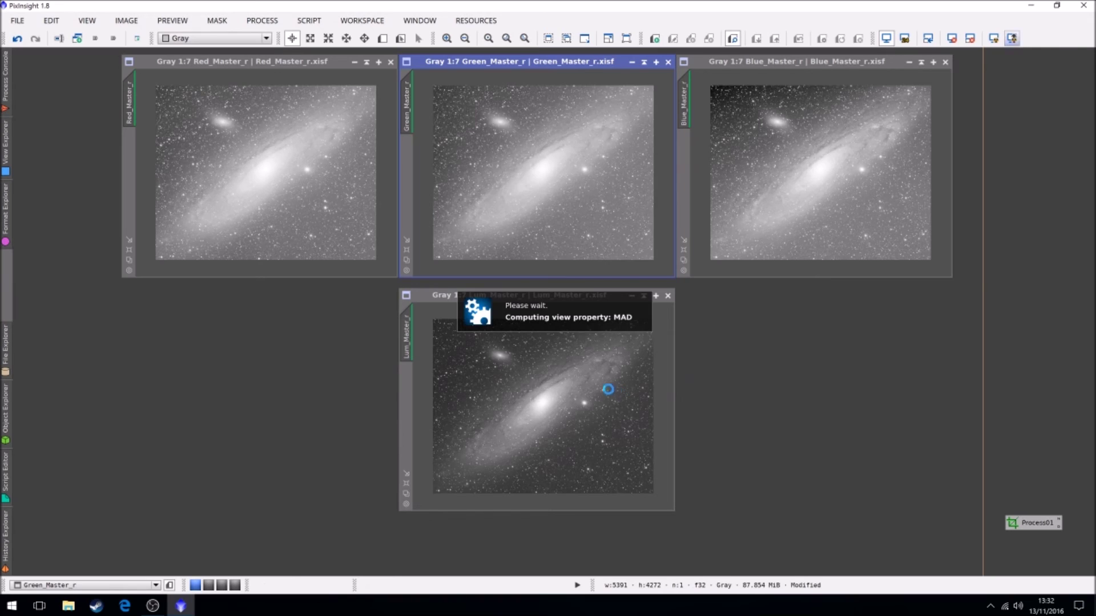
pyautogui.click(1011, 39)
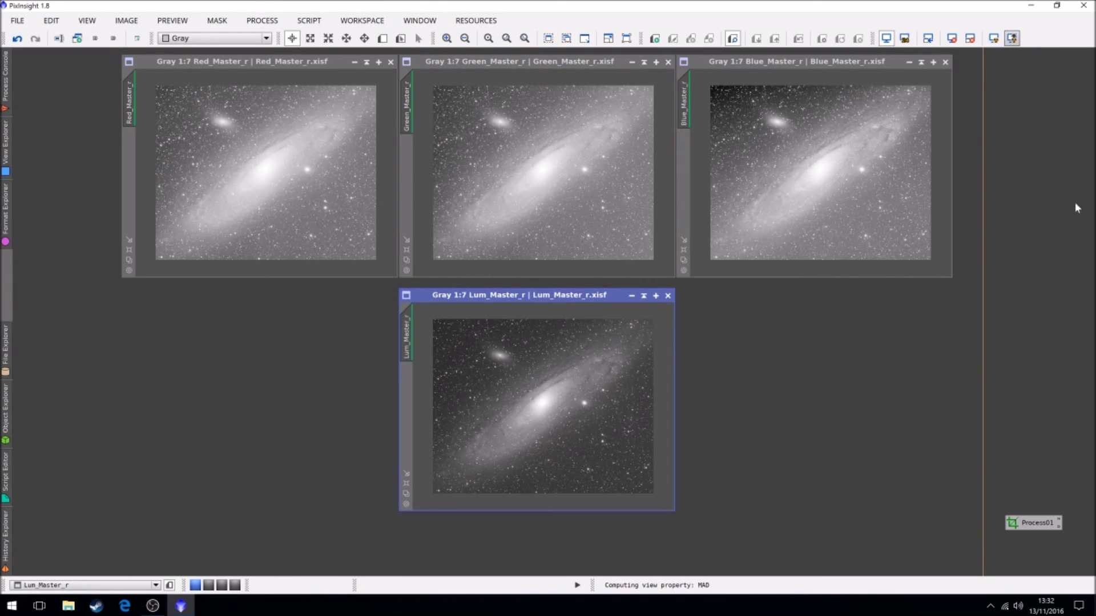